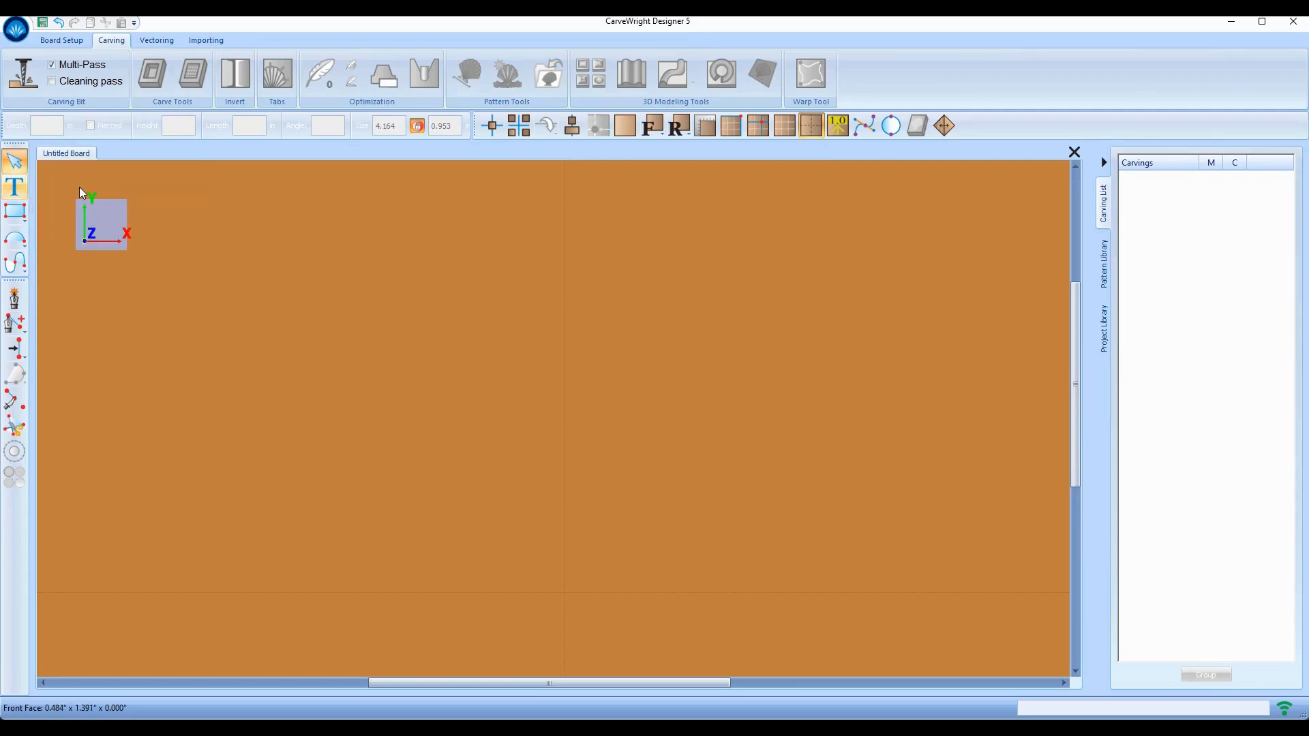
- Start a text object centred near the board's upper edge, enter "Raster" and keep the rout mode on Raster
click(567, 199)
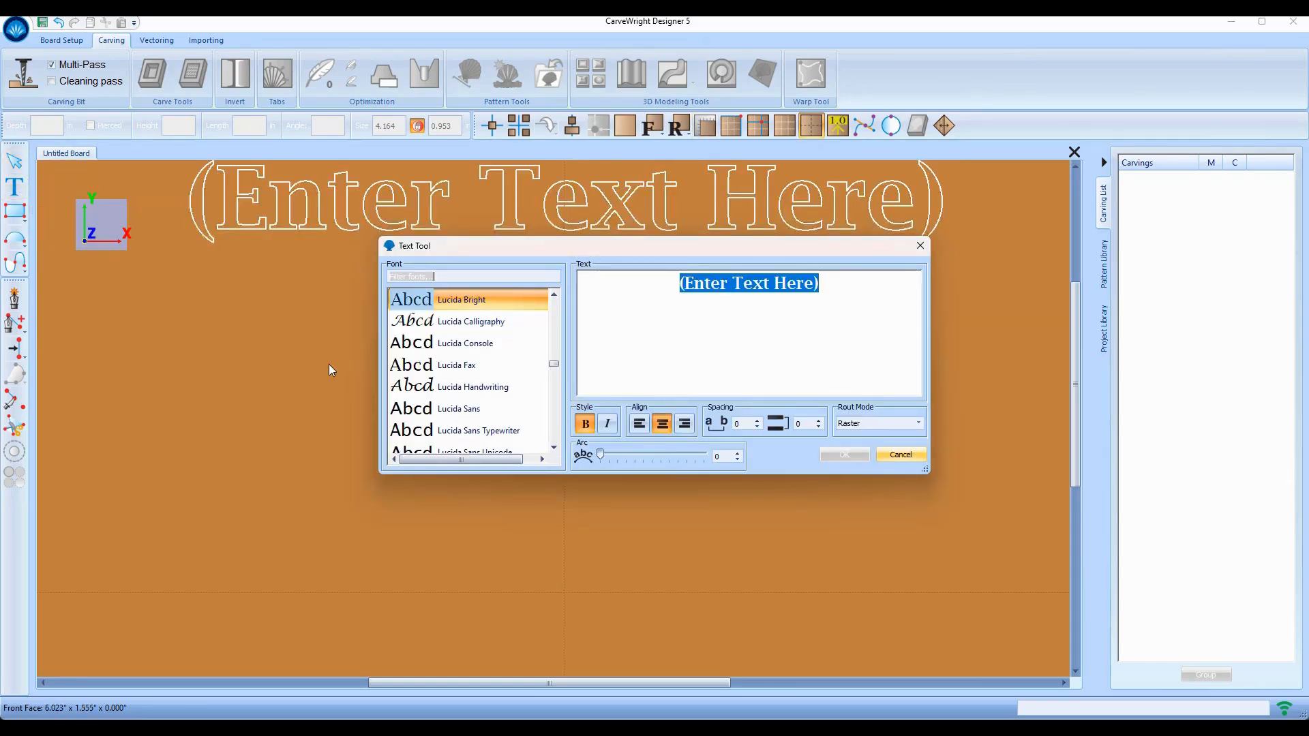
drag(538, 245, 527, 252)
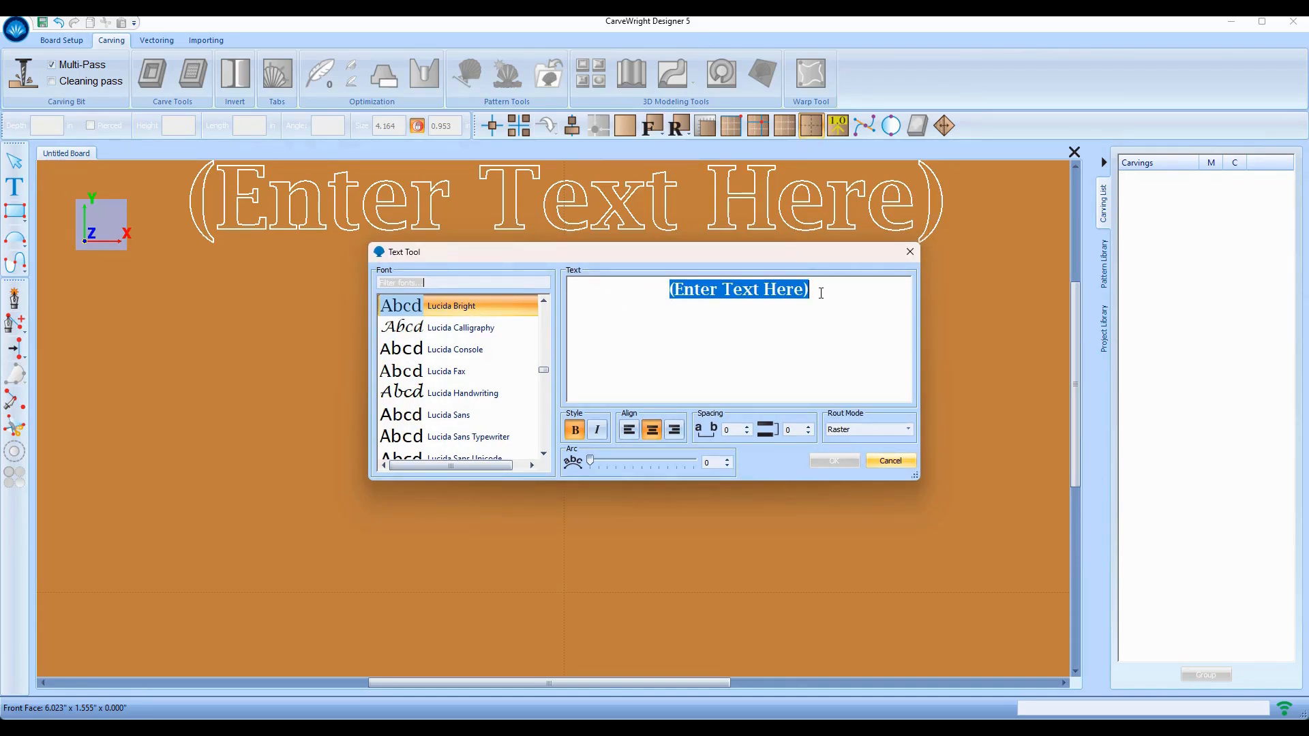
text(Rast)
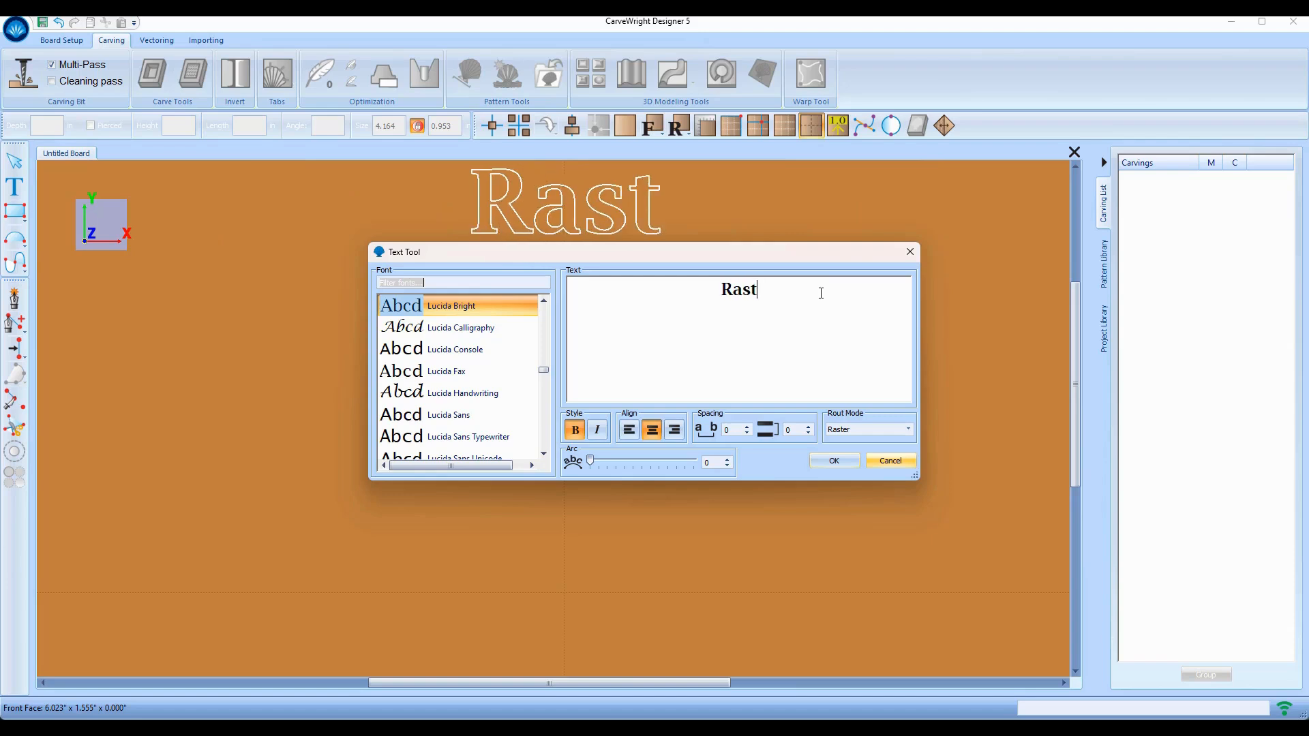
text(er)
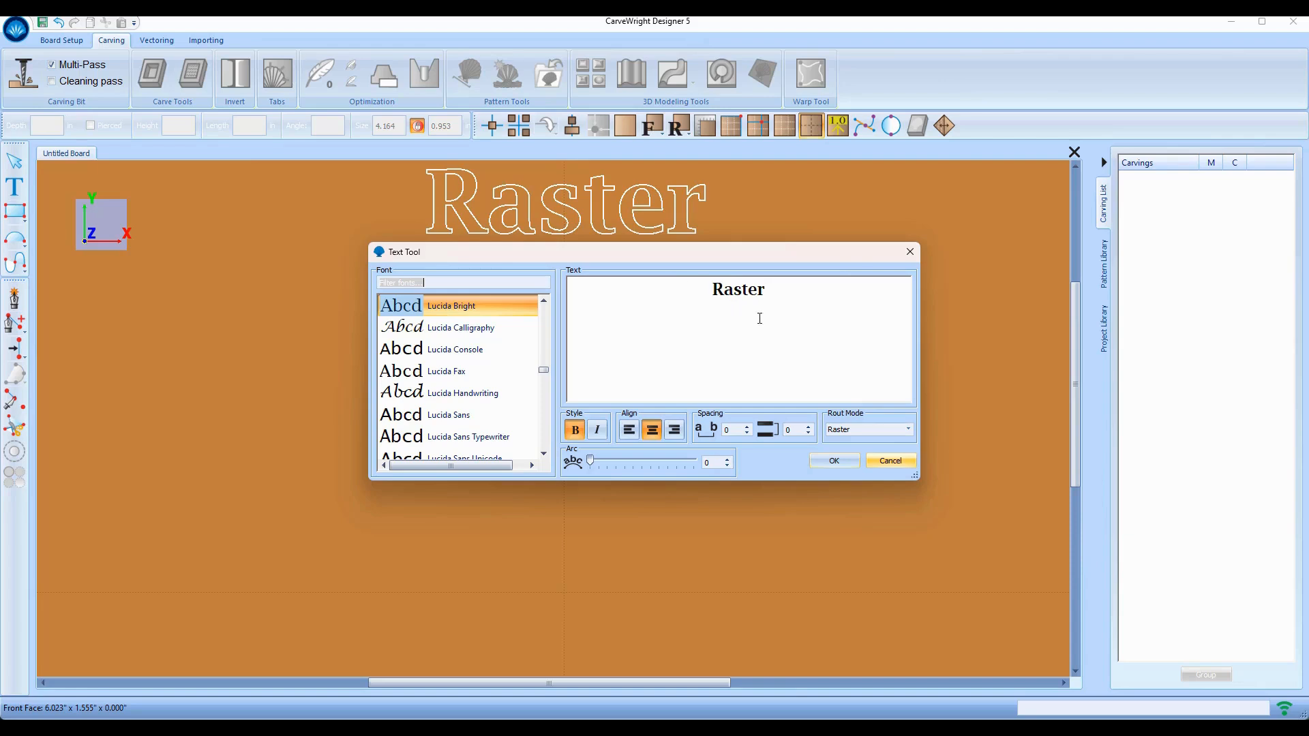
click(909, 429)
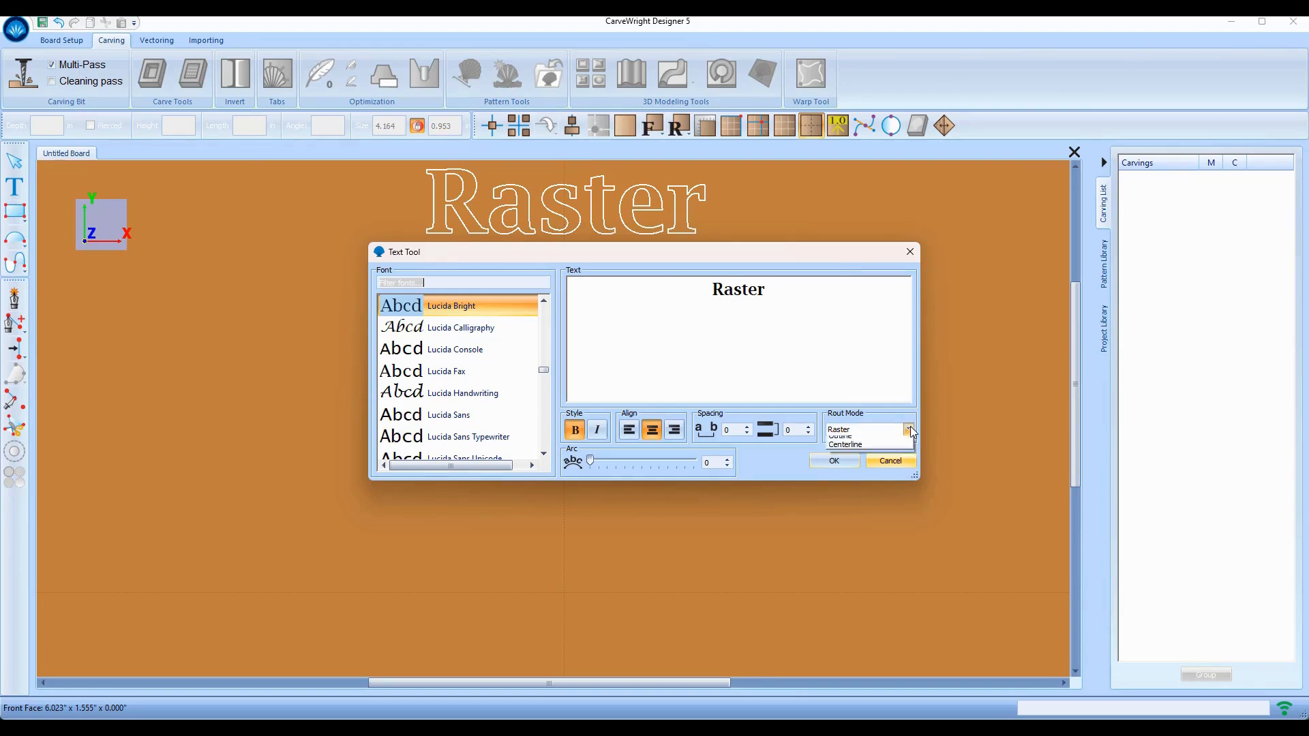
click(864, 428)
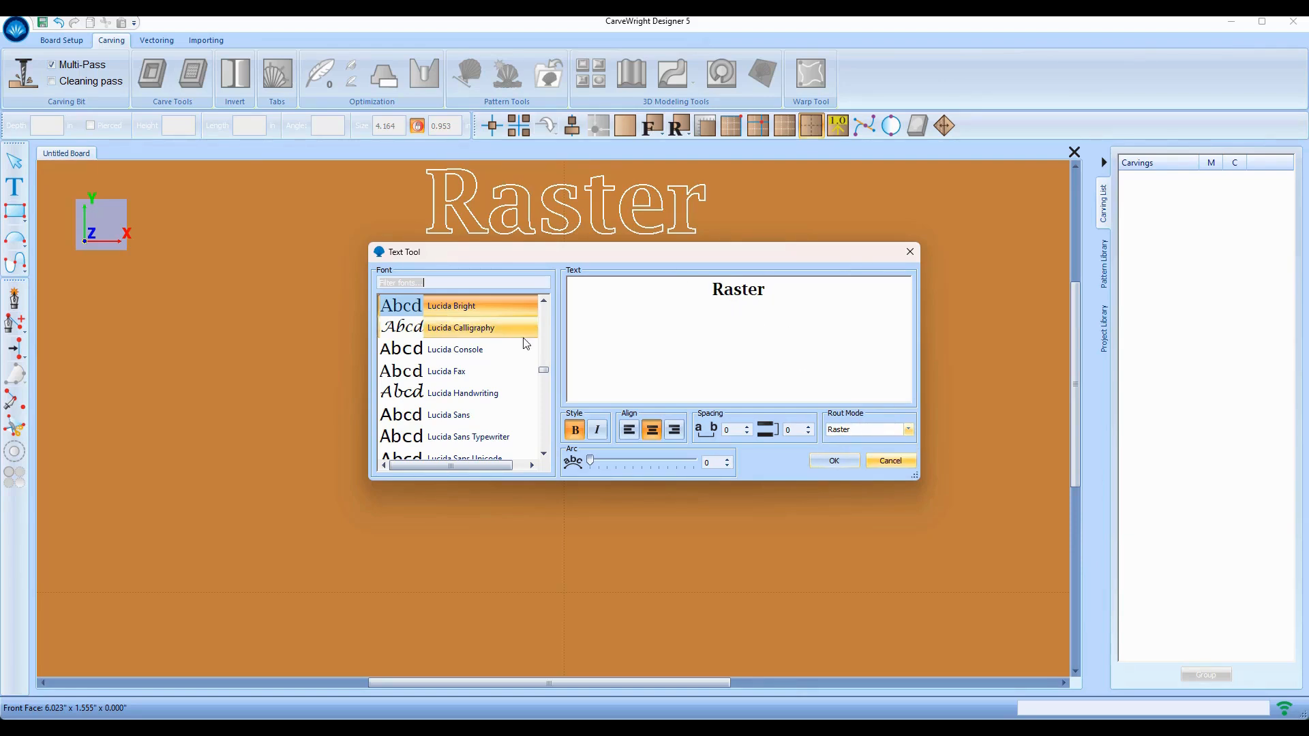
- Try the Lucida Calligraphy font on the Raster text and return it to Lucida Bright
drag(518, 251, 807, 194)
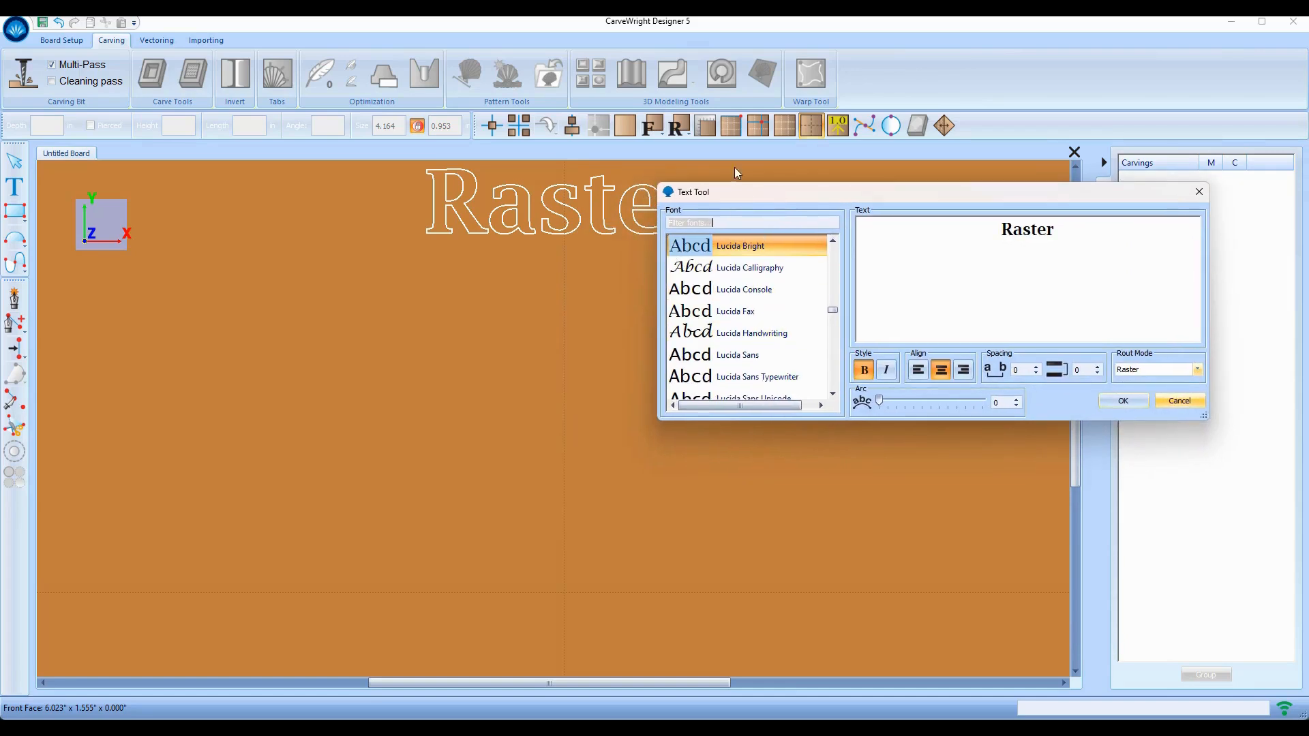
click(699, 268)
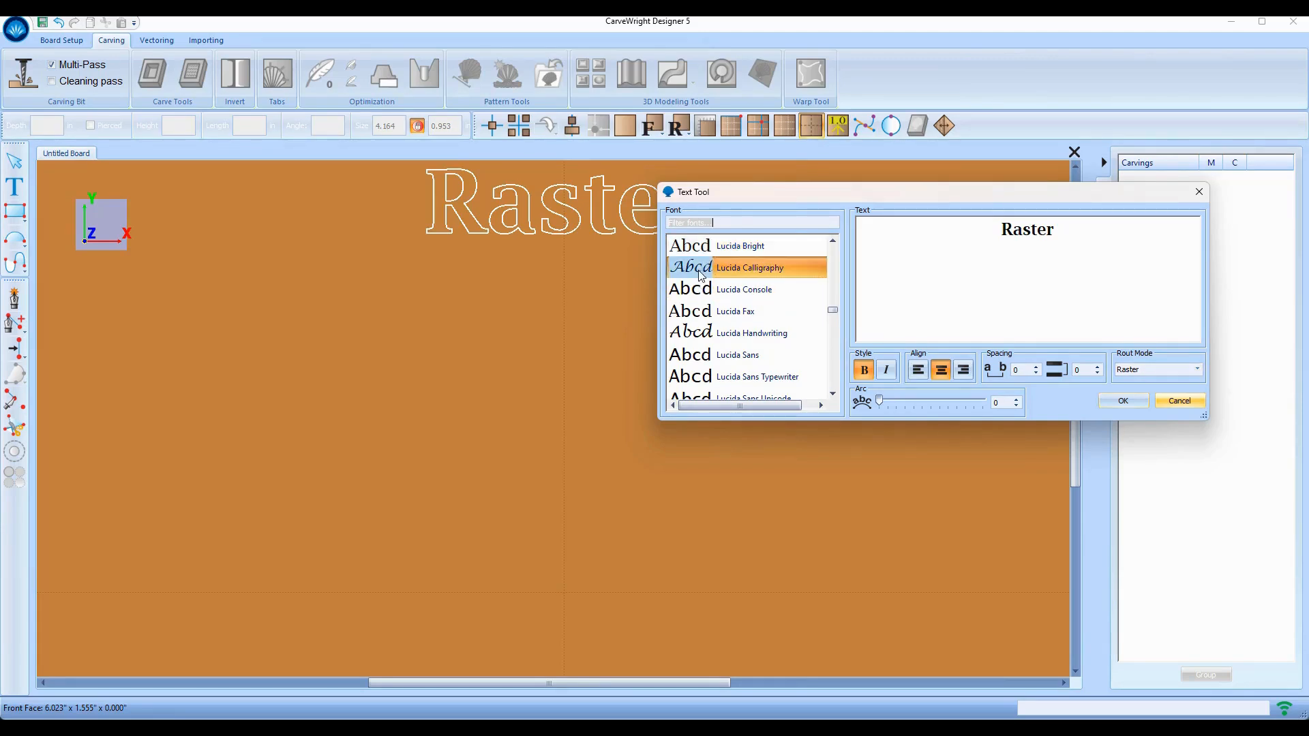
scroll(695, 292, up, 1)
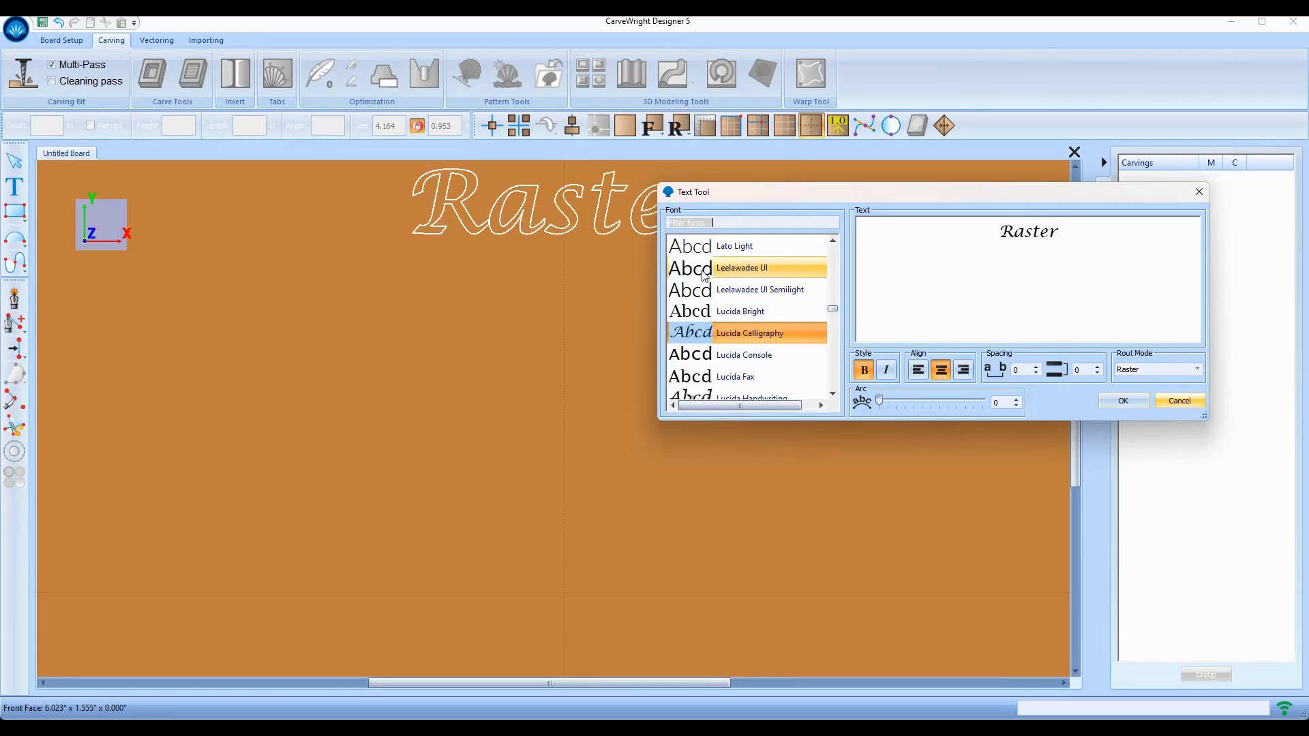
click(696, 311)
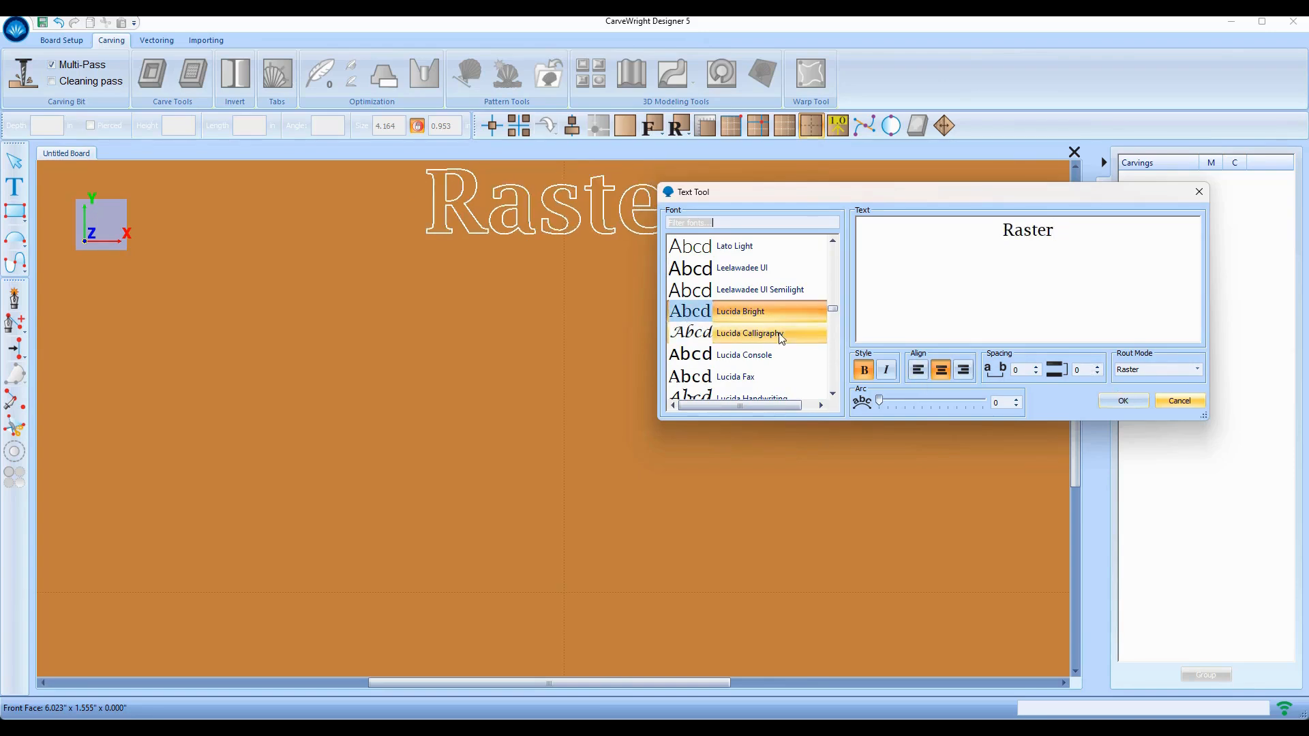
- Try the regular and italic styles on the Raster text and restore the bold style
click(864, 372)
click(887, 371)
click(866, 370)
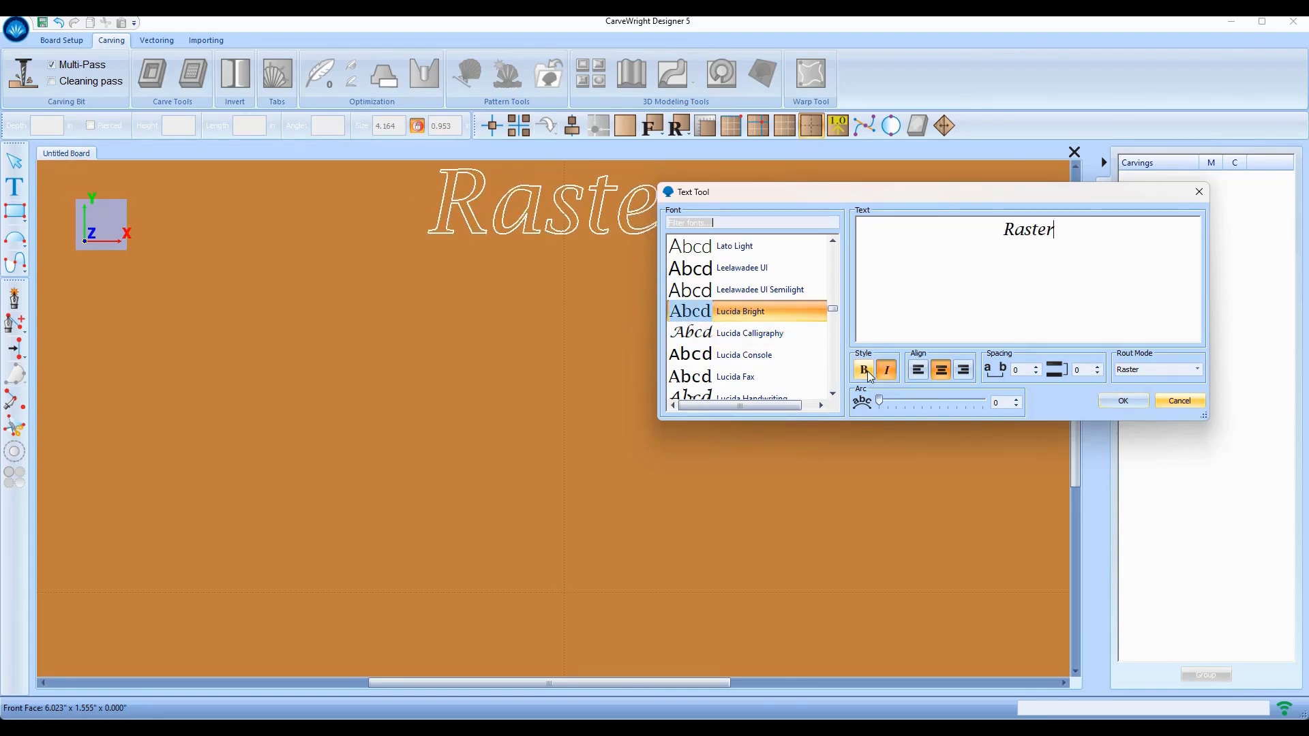
click(887, 371)
click(863, 373)
- Curve the Raster text with an arc of 47, widen its letter spacing and add it to the board
drag(878, 401, 907, 401)
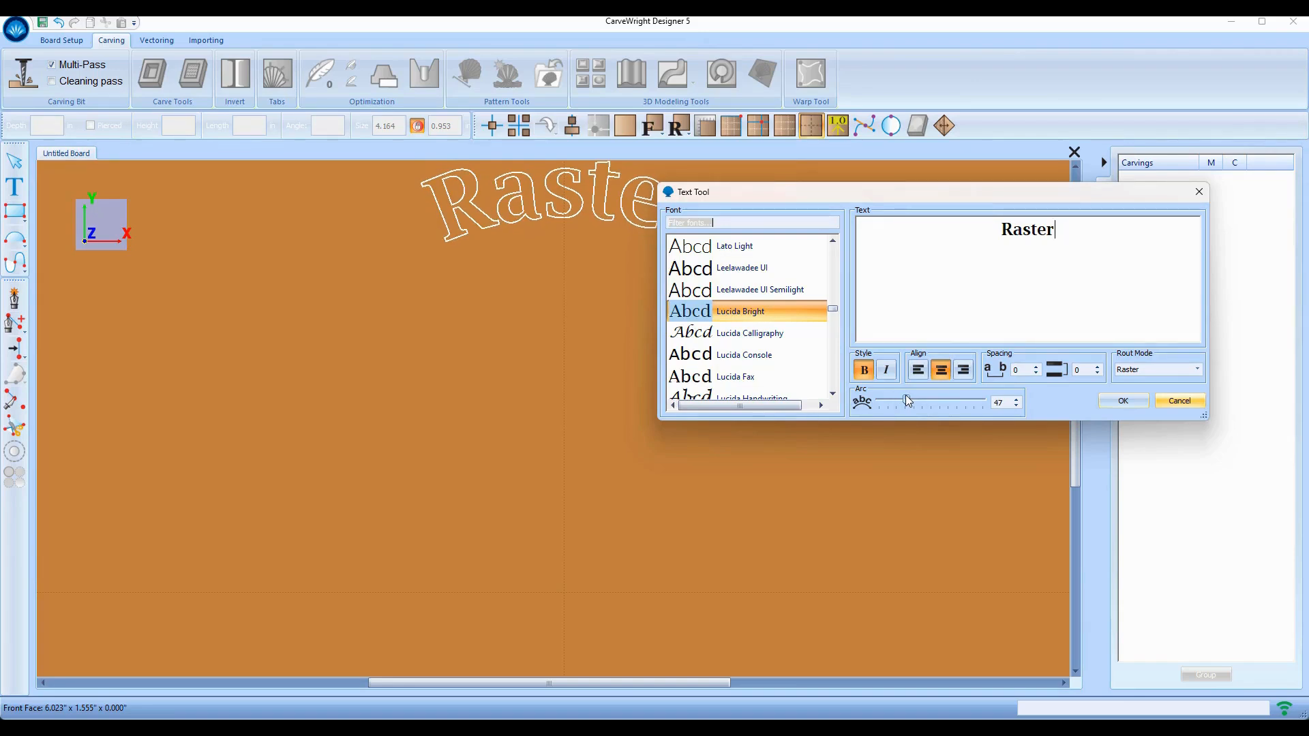
drag(1057, 227, 1022, 278)
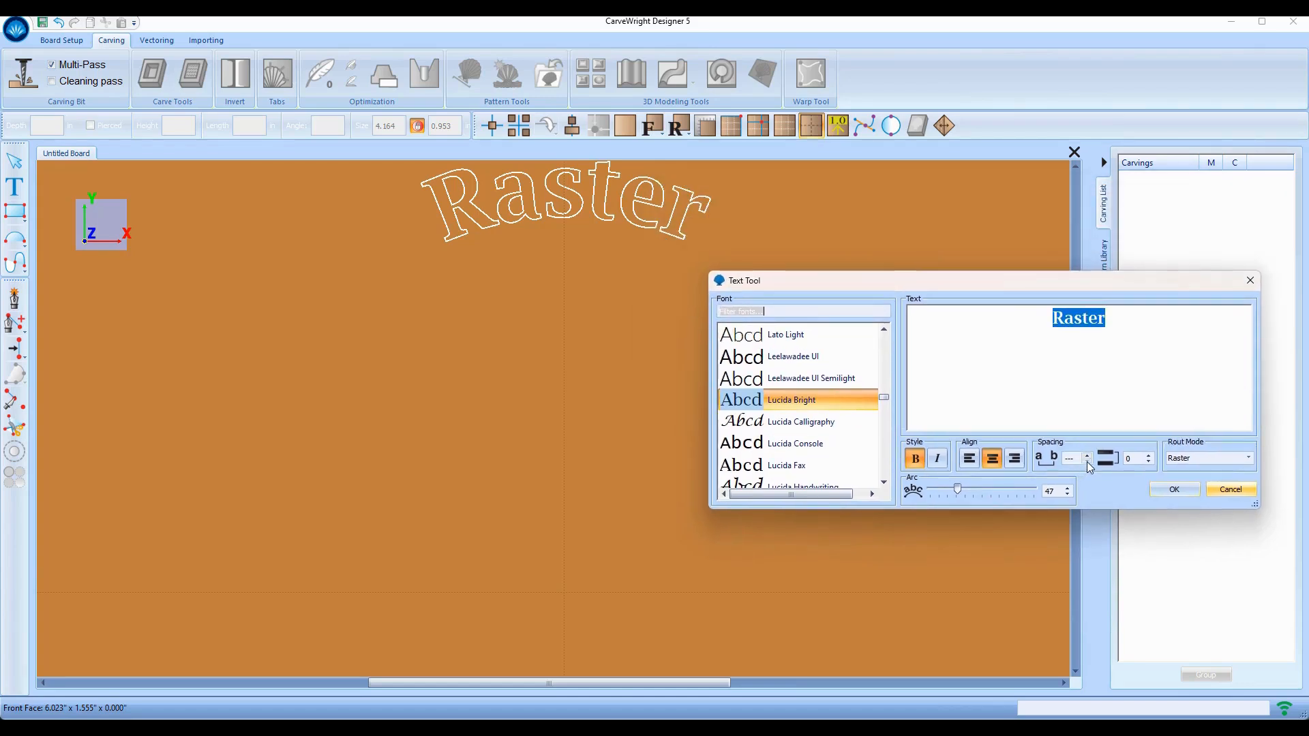
click(1087, 455)
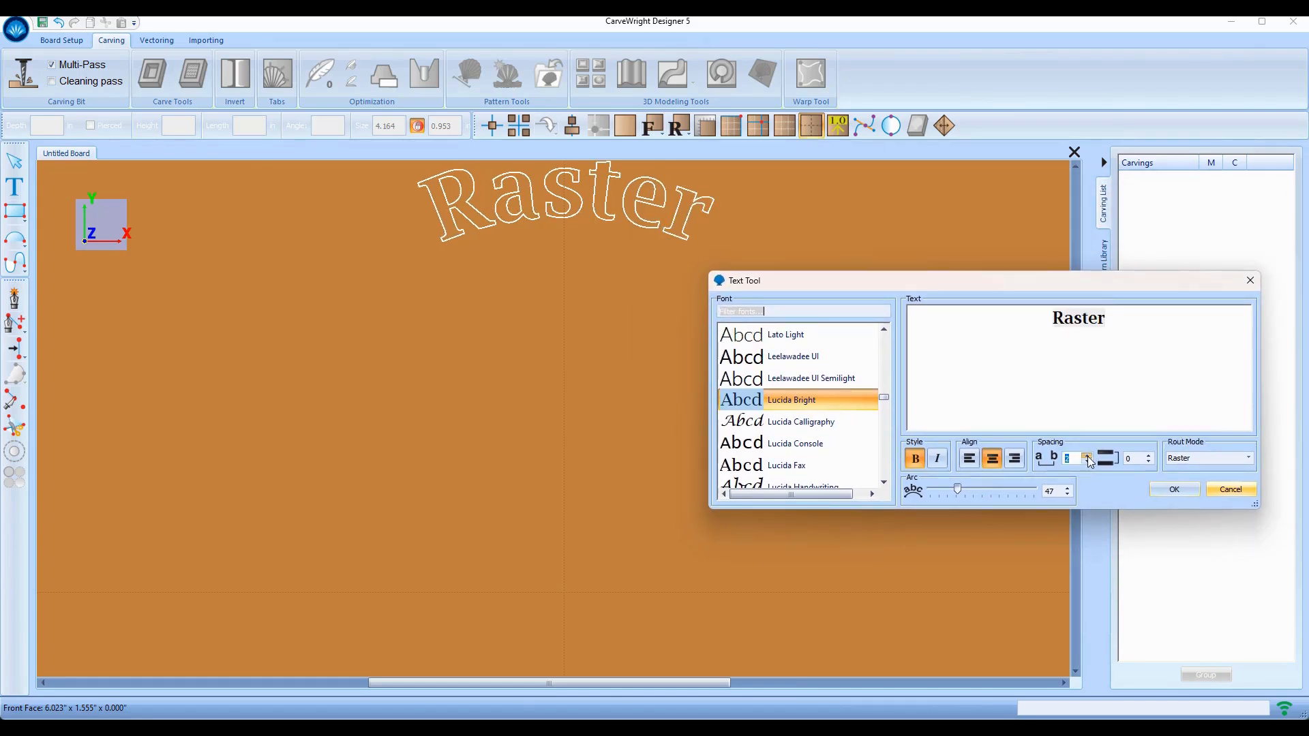
click(1088, 457)
click(1088, 456)
click(1088, 456)
click(1088, 457)
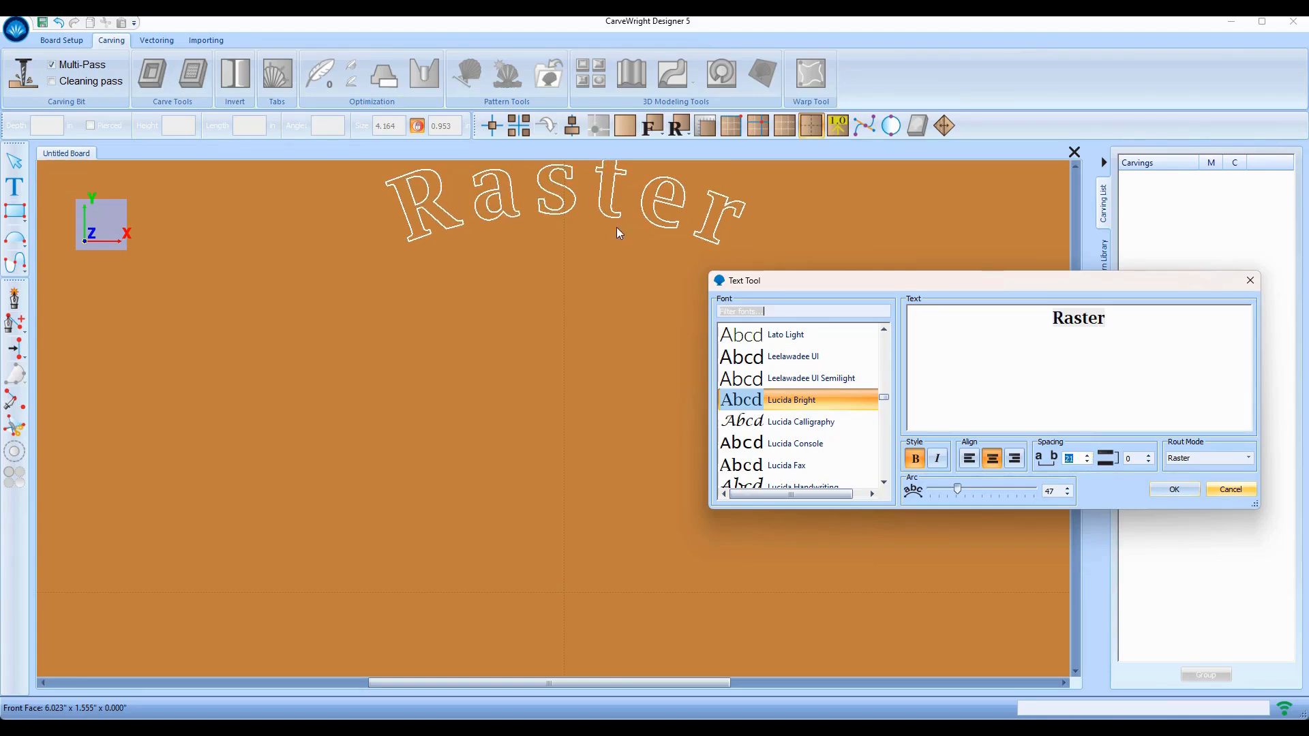
drag(976, 285, 857, 246)
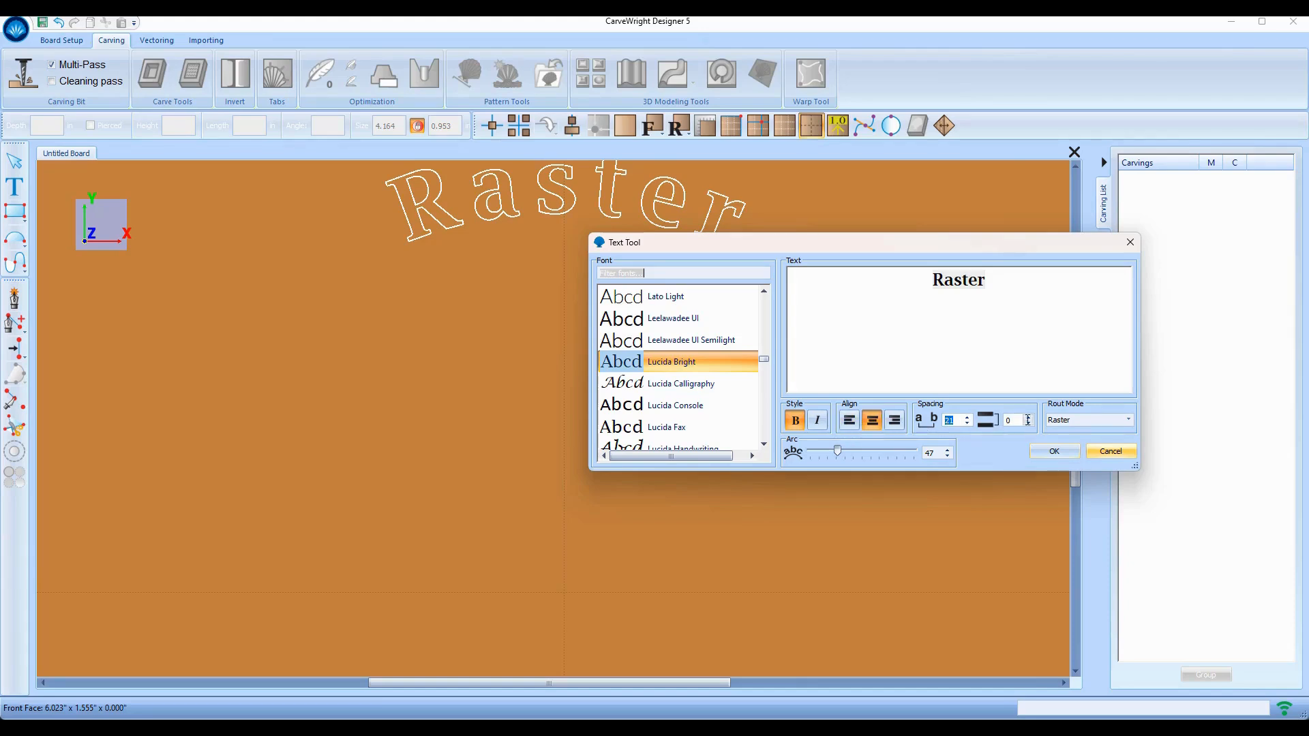
click(1054, 452)
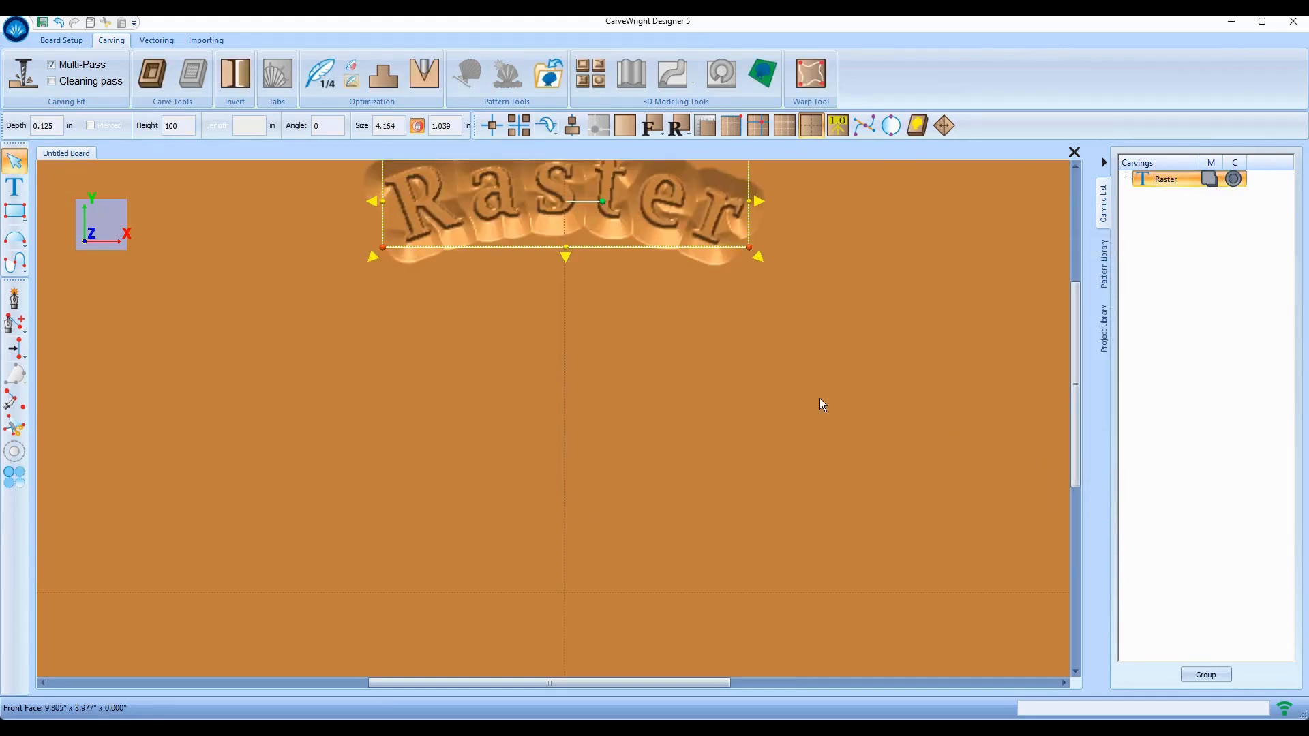
- Enlarge the Raster text to about 6.023 by 1.5 in and centre it near the board's upper edge
scroll(611, 401, down, 2)
scroll(612, 398, up, 1)
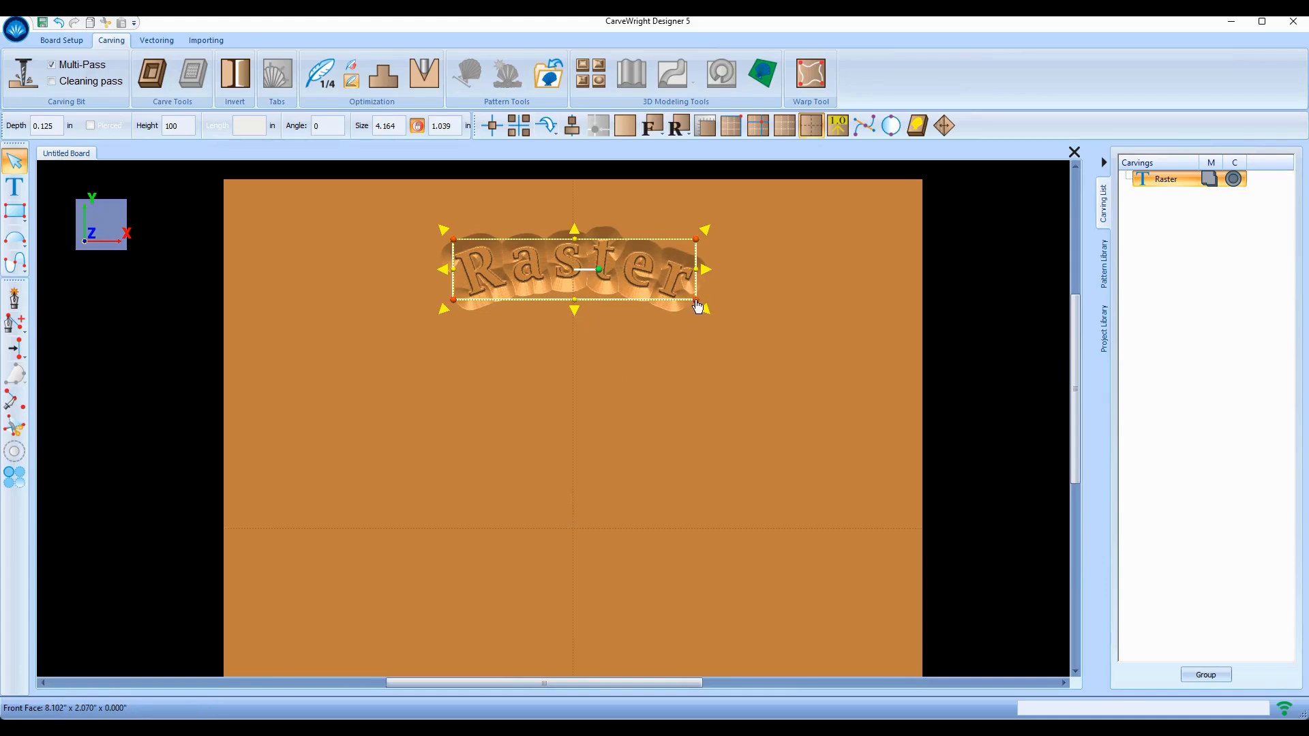
drag(697, 307, 805, 327)
drag(614, 260, 558, 250)
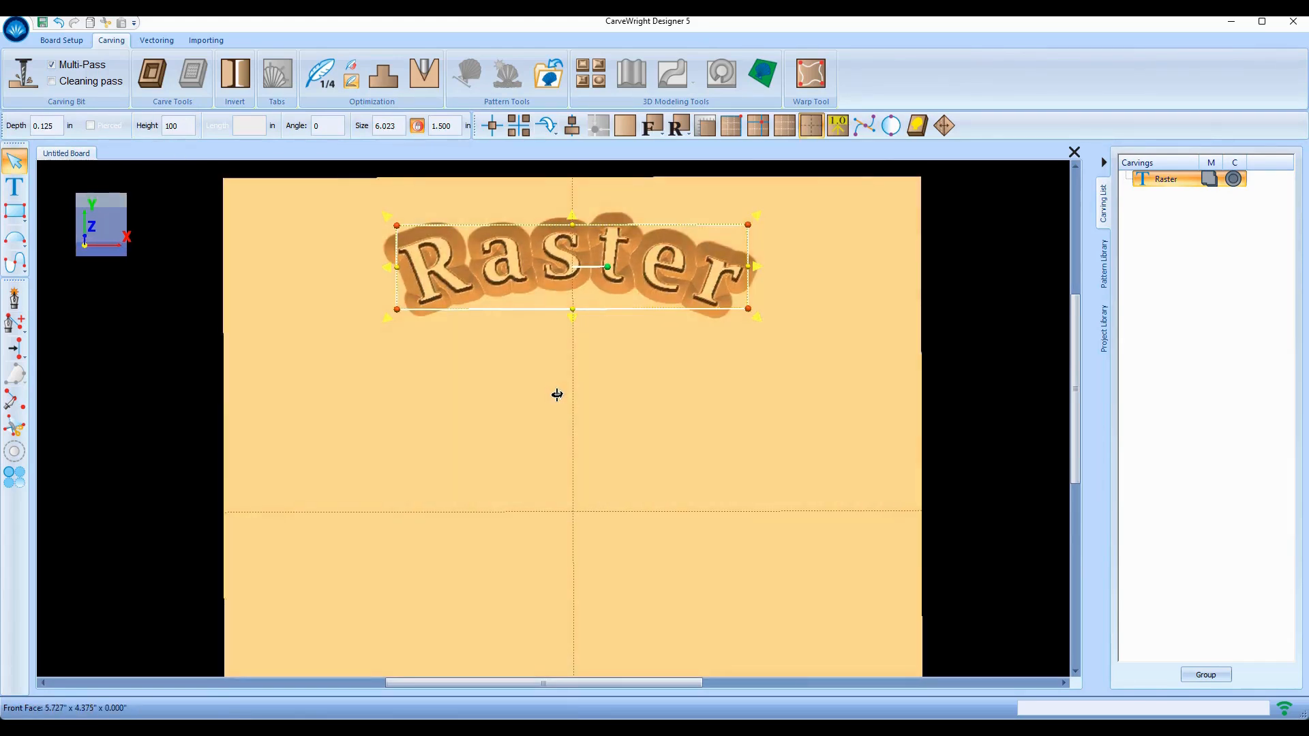
- Add a text object reading "Outline" below the Raster text, using the Outline rout mode
scroll(549, 427, down, 3)
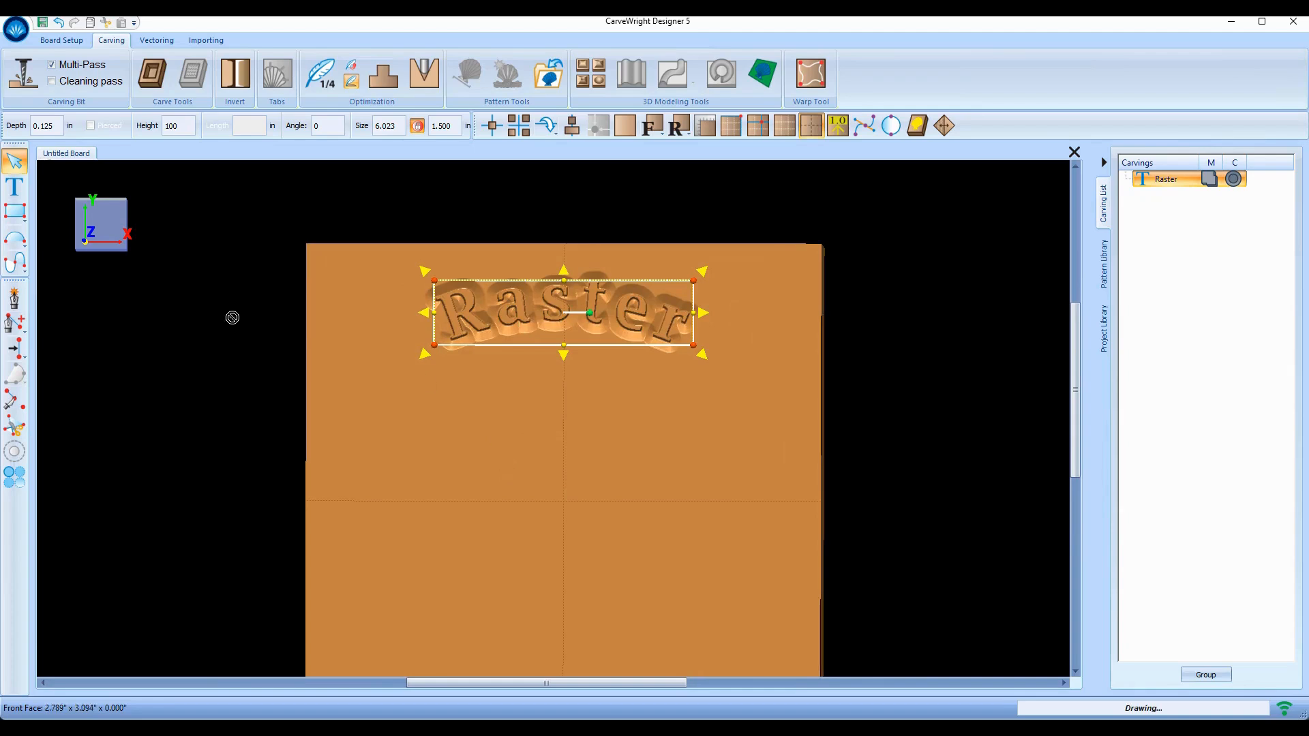
click(11, 193)
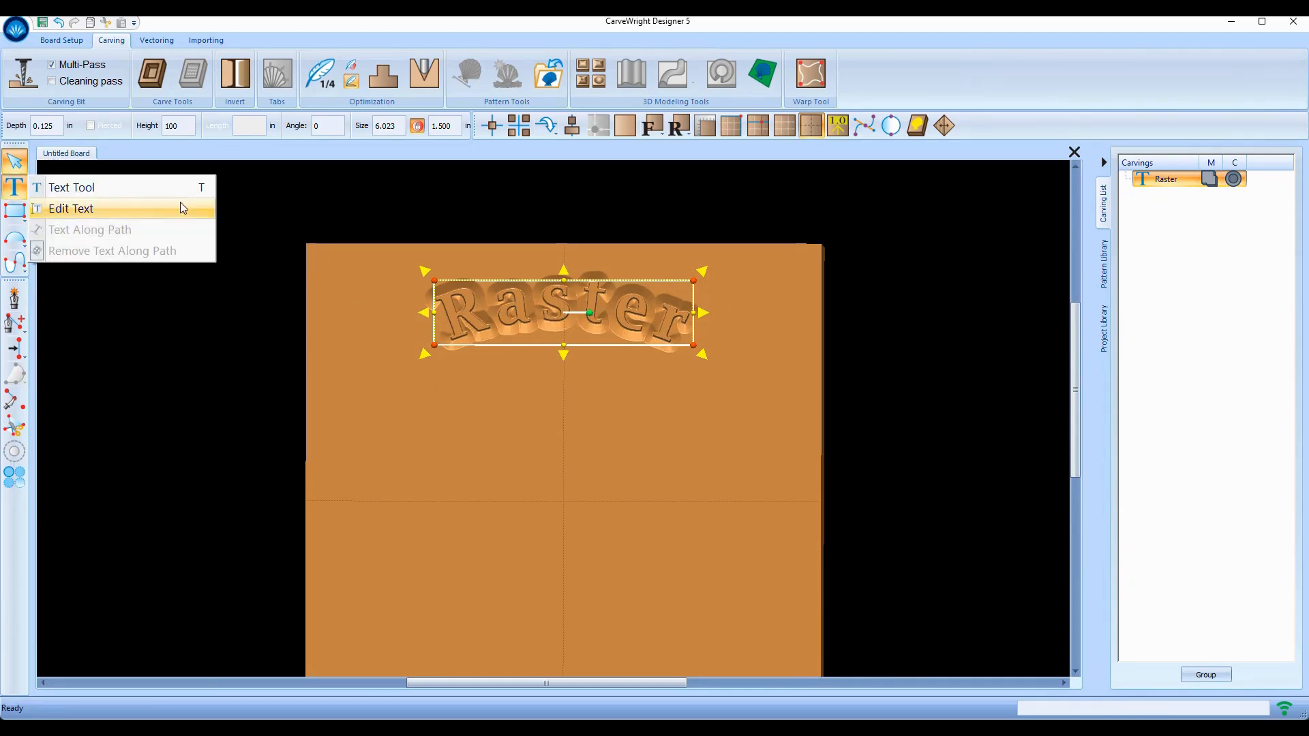
click(62, 194)
click(564, 395)
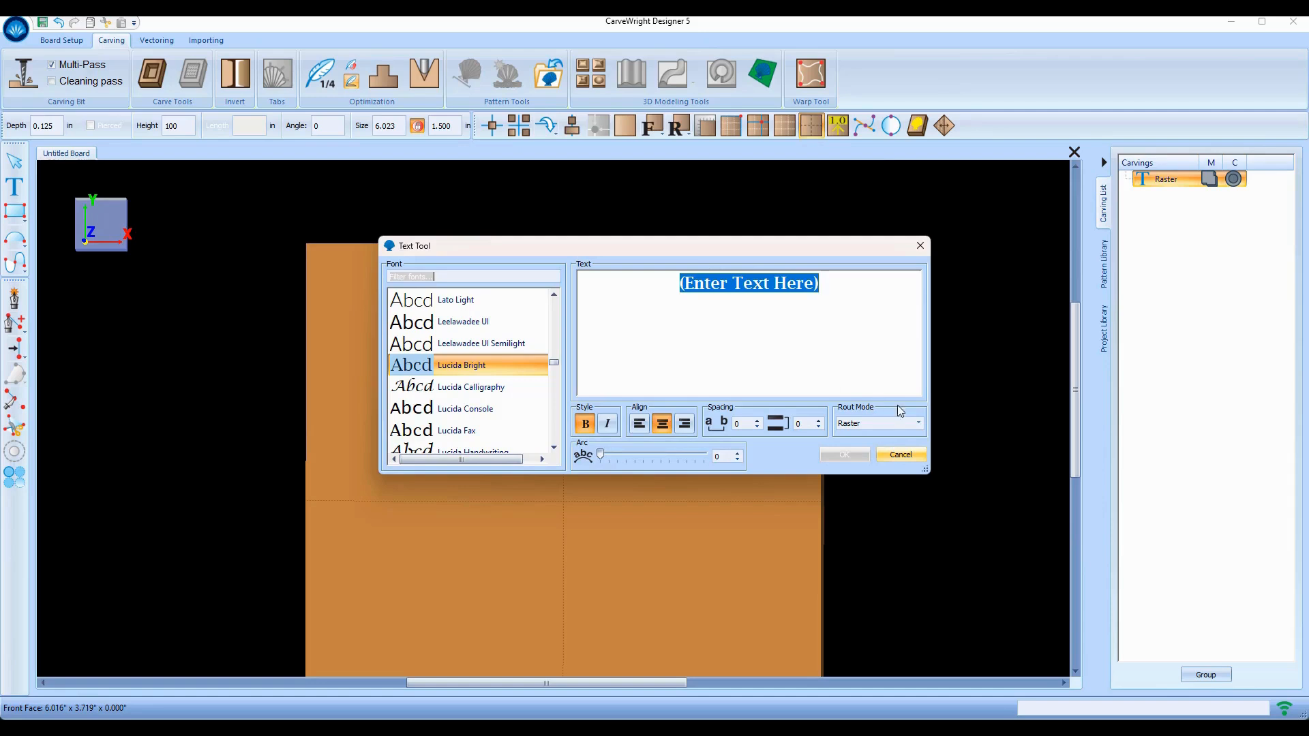
click(879, 423)
click(877, 444)
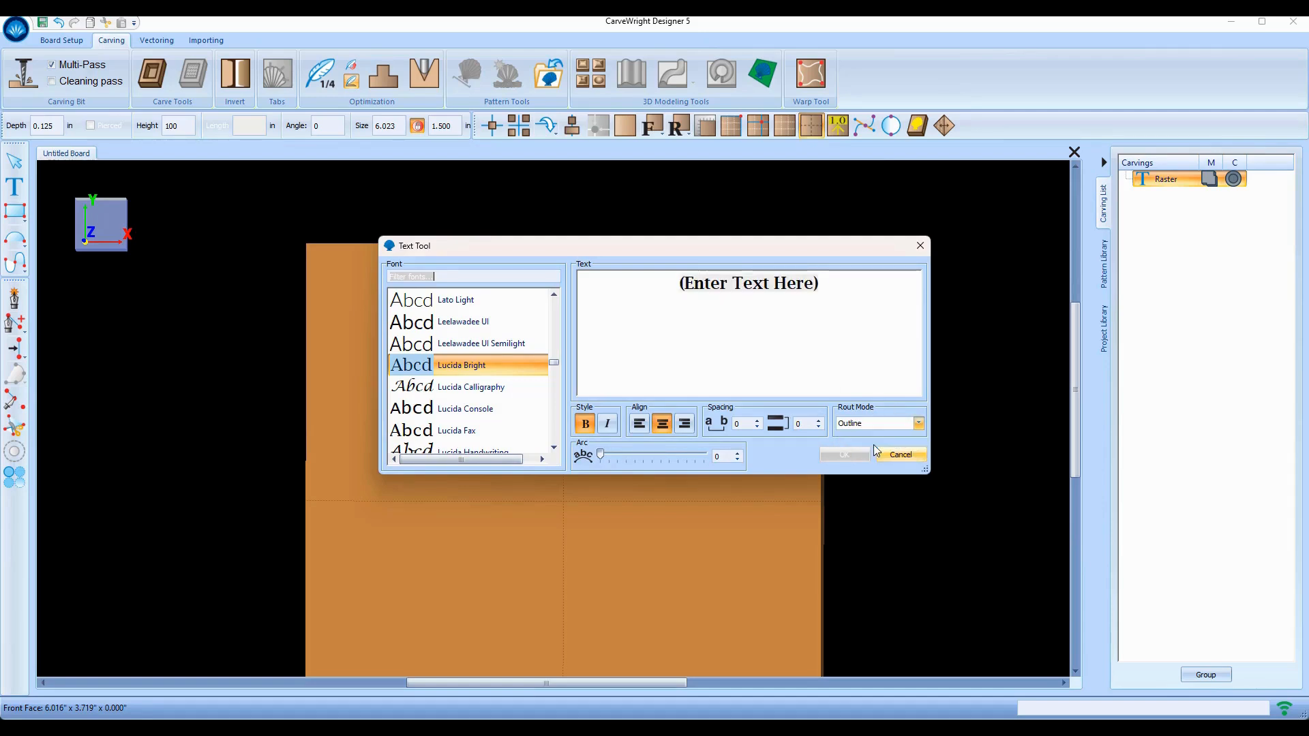
triple_click(739, 283)
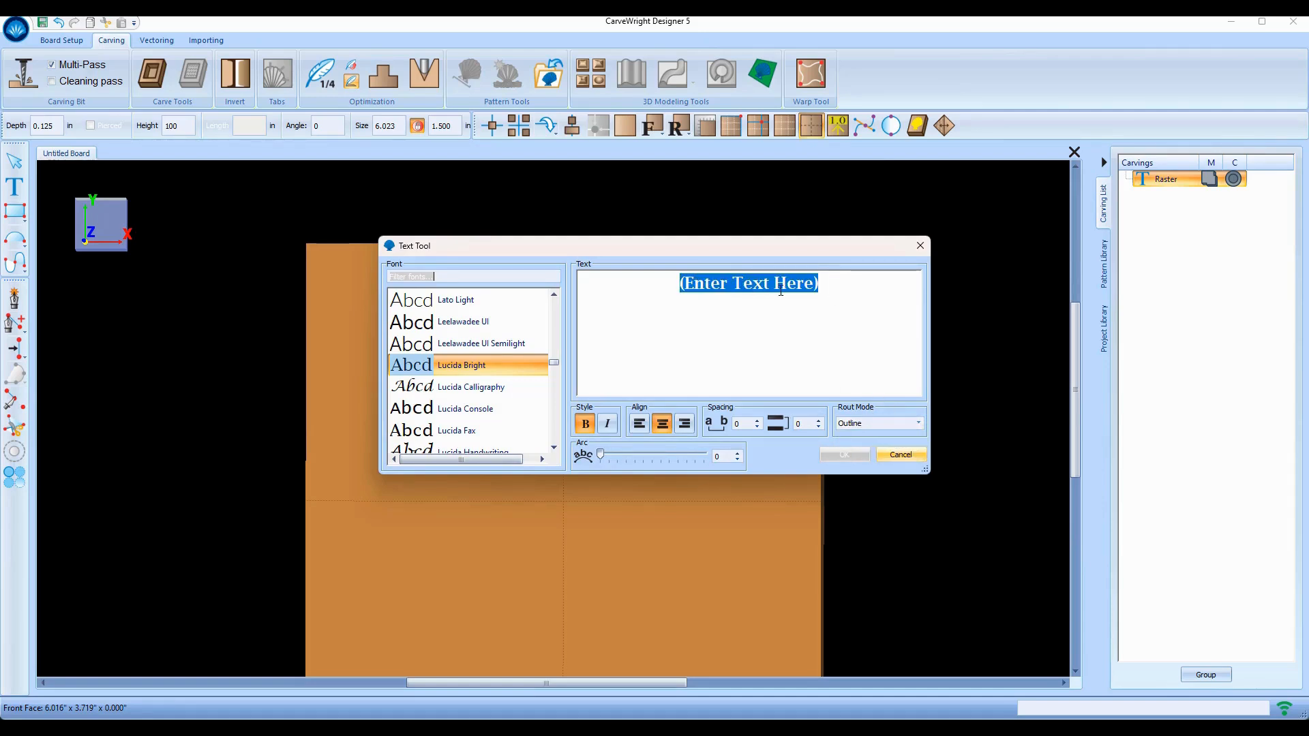
text(Outline)
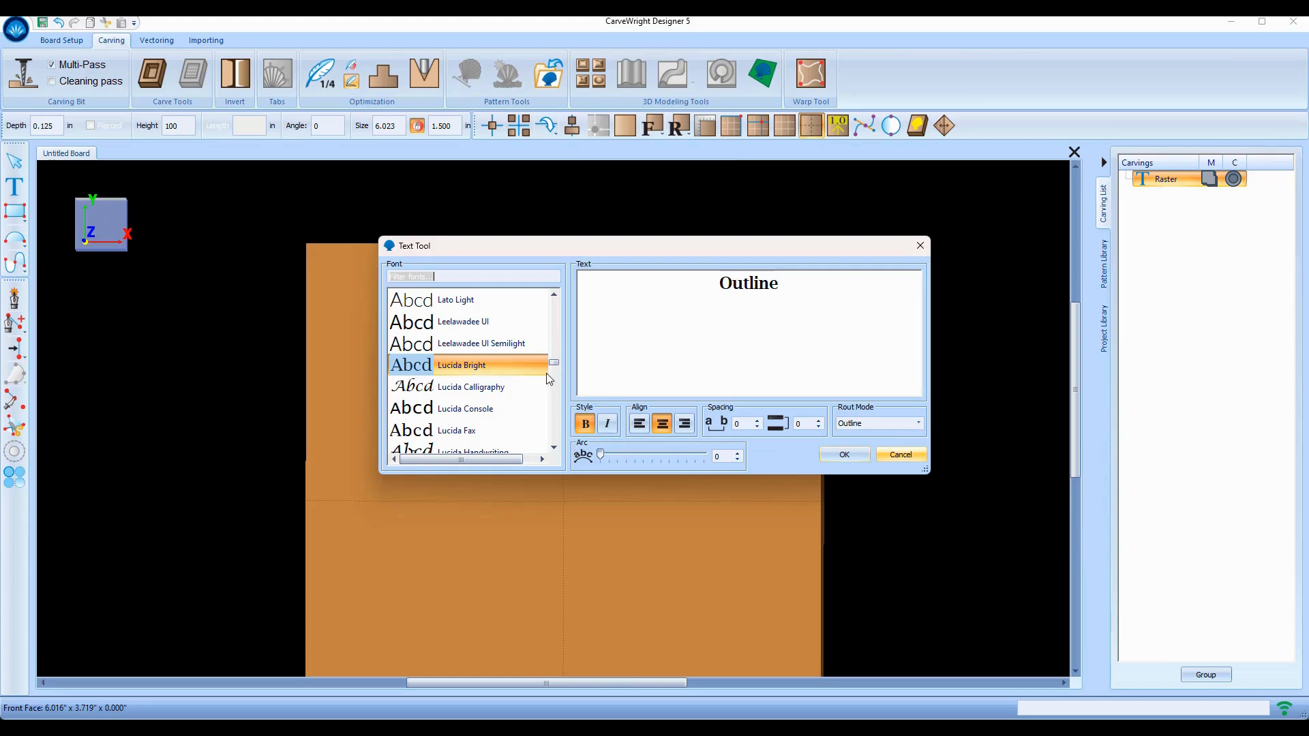
click(845, 455)
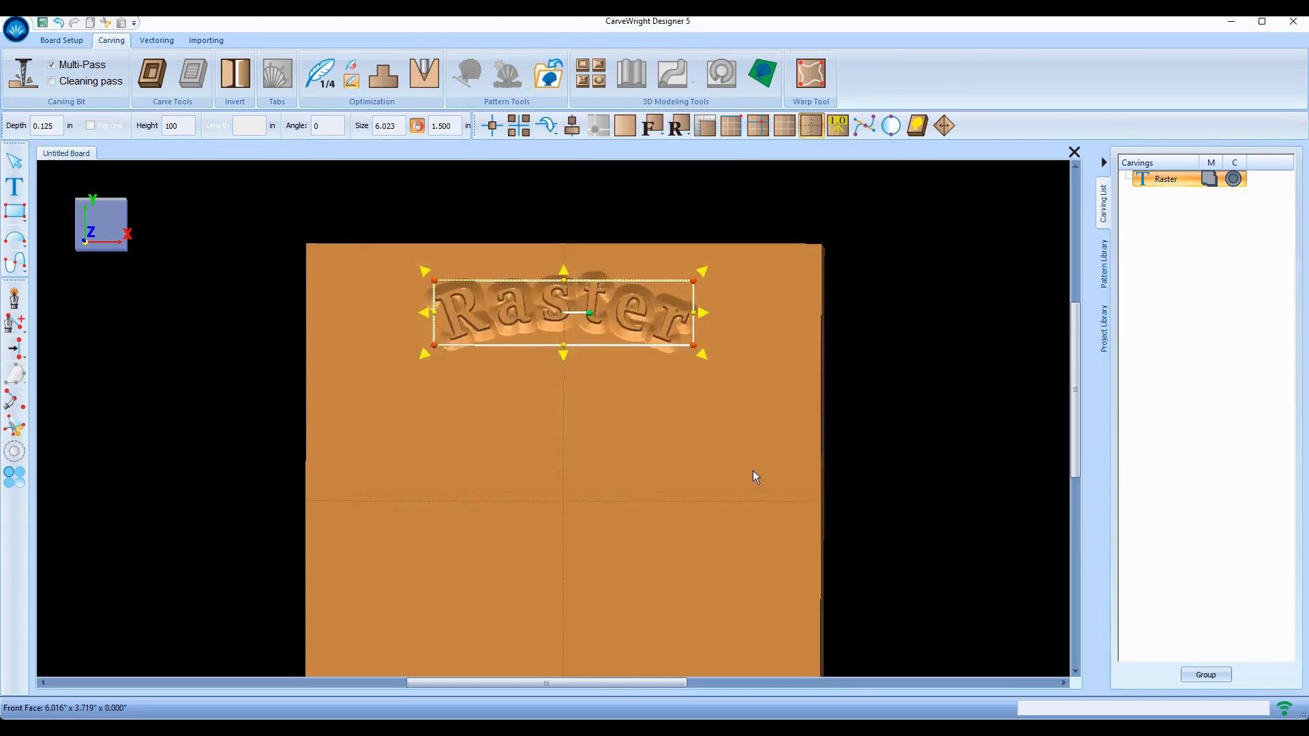
- Enlarge the Outline text to about 6.266 by 1.32 in, position it beneath the Raster text and deselect it
drag(646, 387, 754, 362)
drag(614, 390, 554, 399)
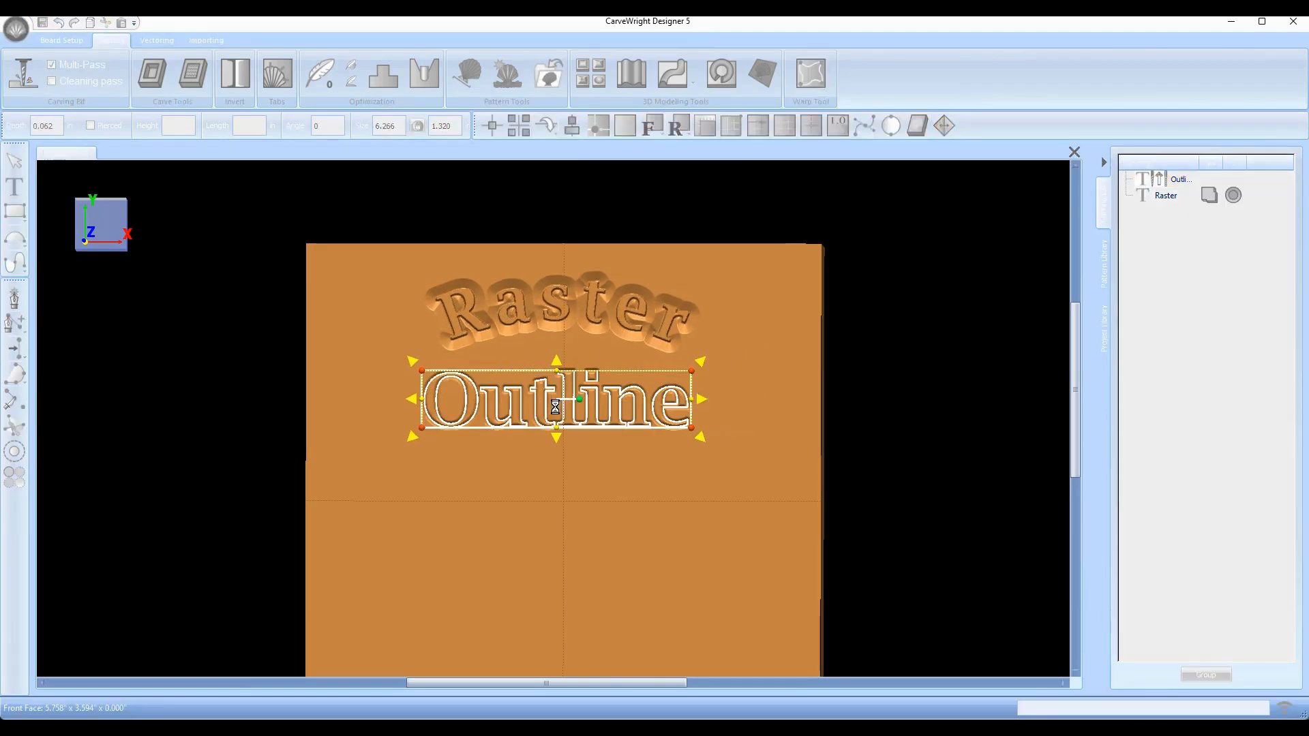
click(749, 325)
scroll(514, 436, up, 2)
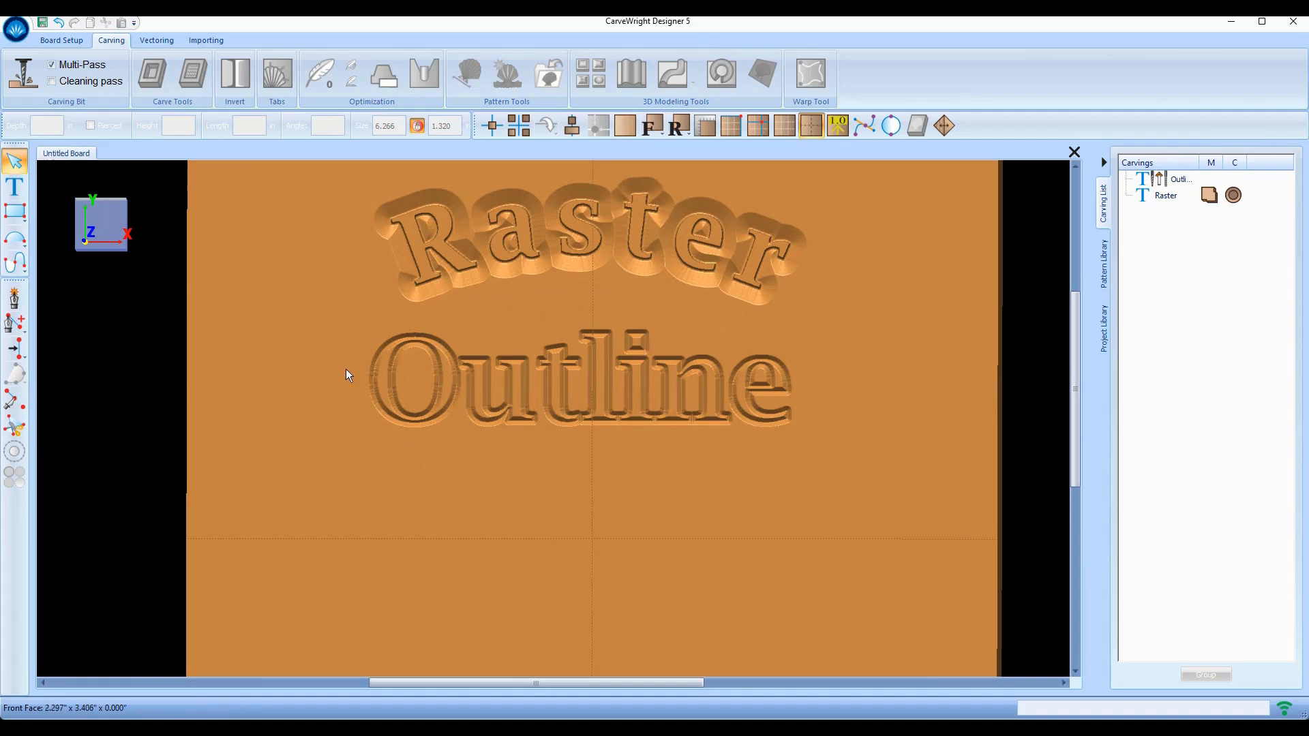
scroll(600, 486, down, 3)
scroll(599, 481, up, 2)
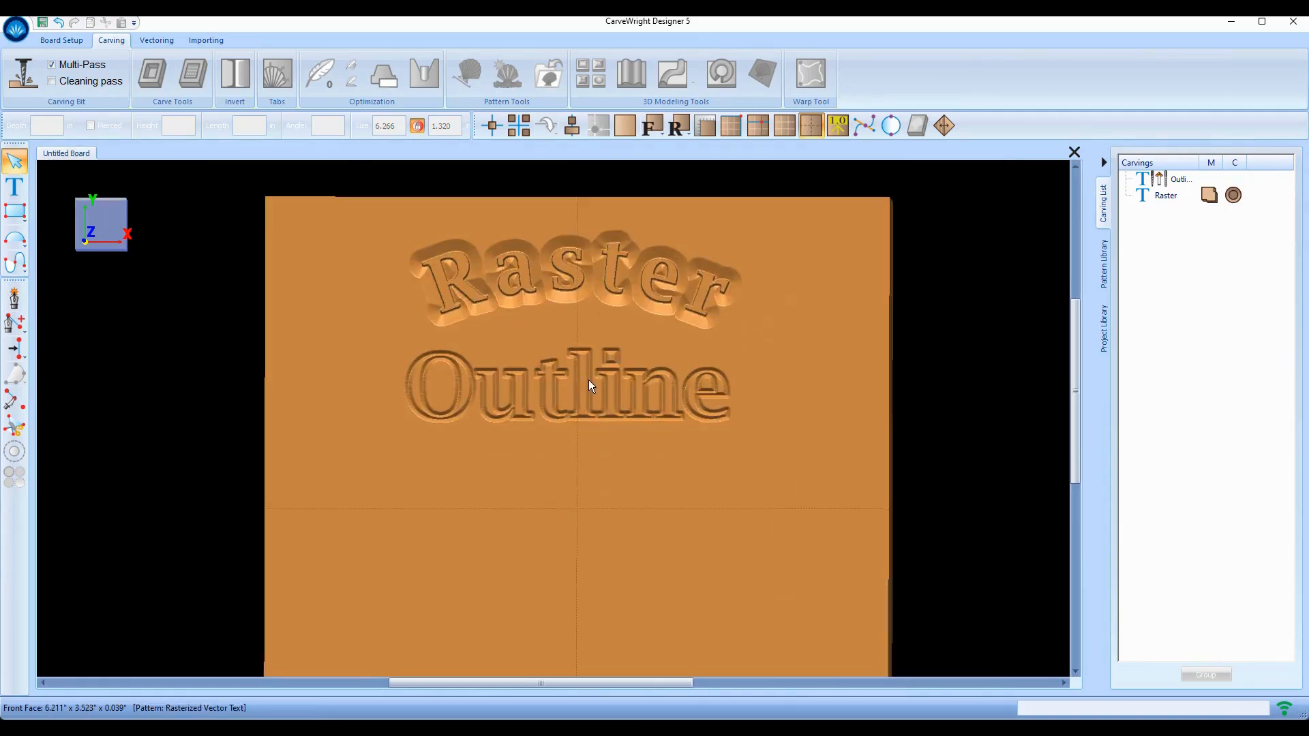
- Assign the 60 Degree V bit to the Outline text with a depth of 0.250
click(589, 381)
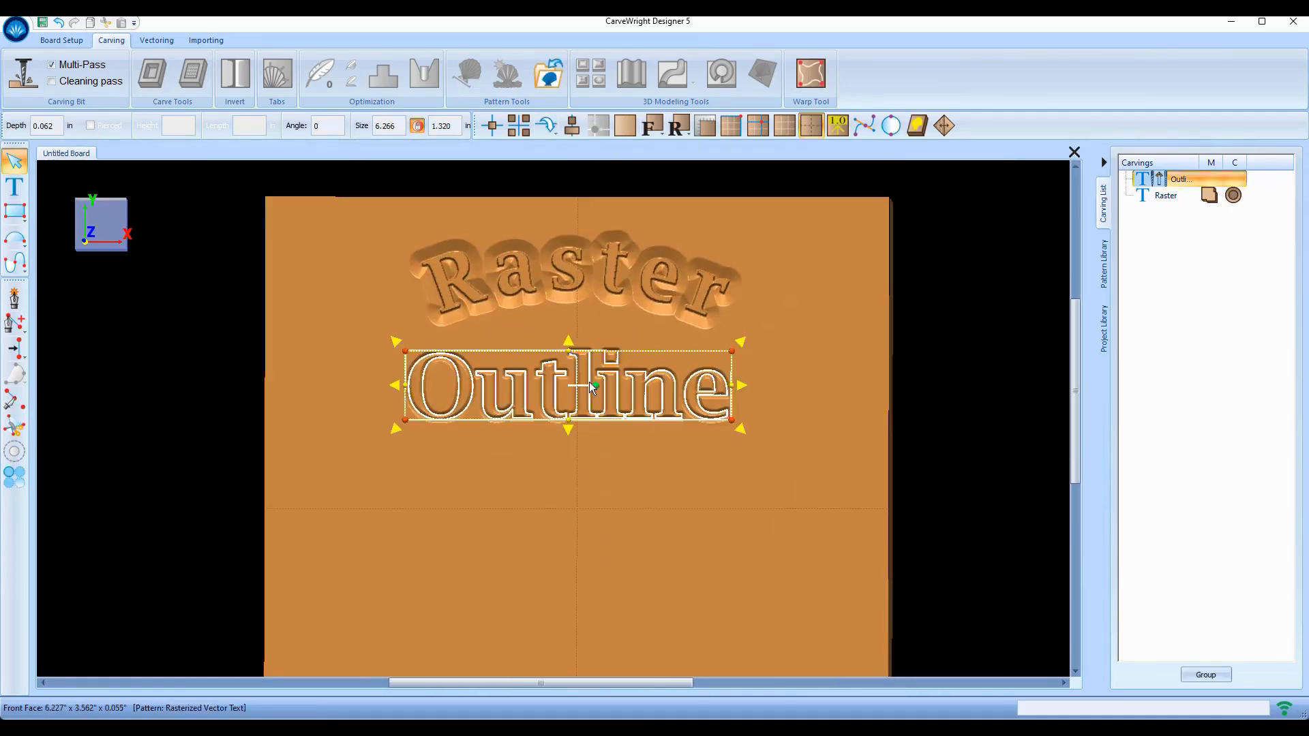
click(156, 41)
click(27, 73)
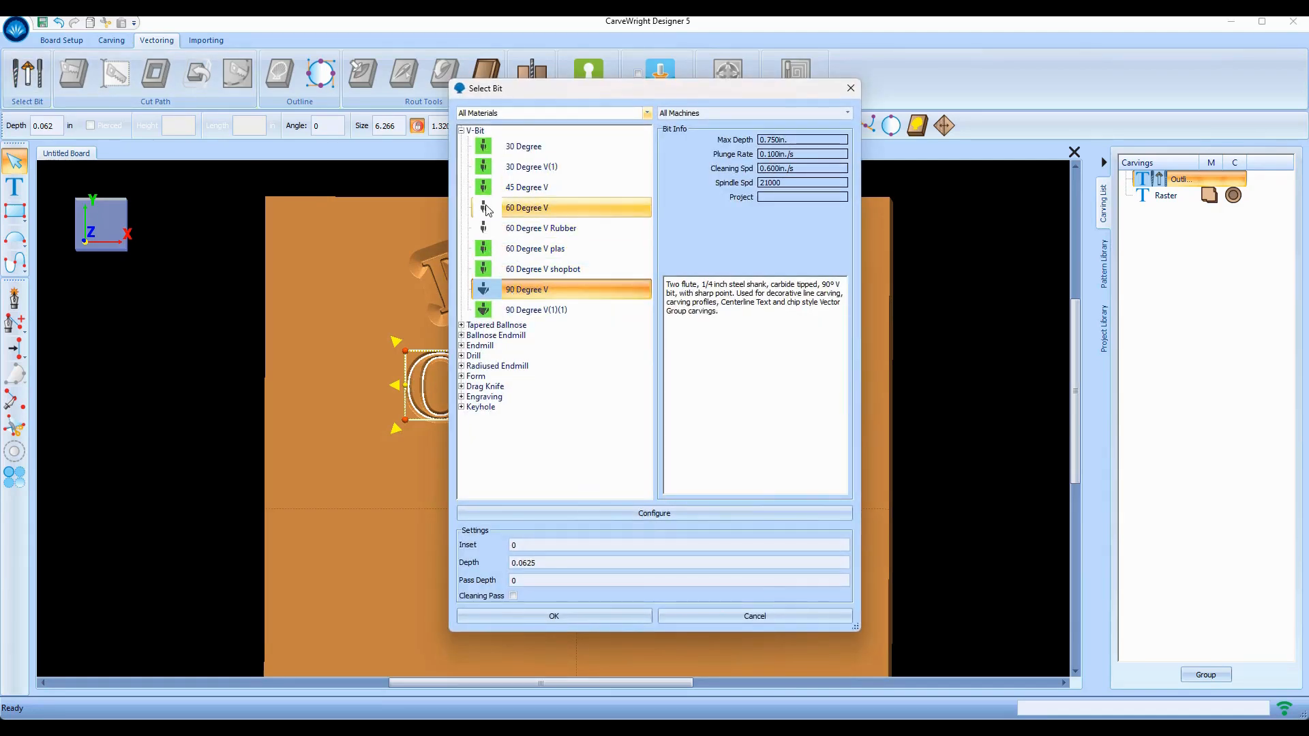
click(521, 208)
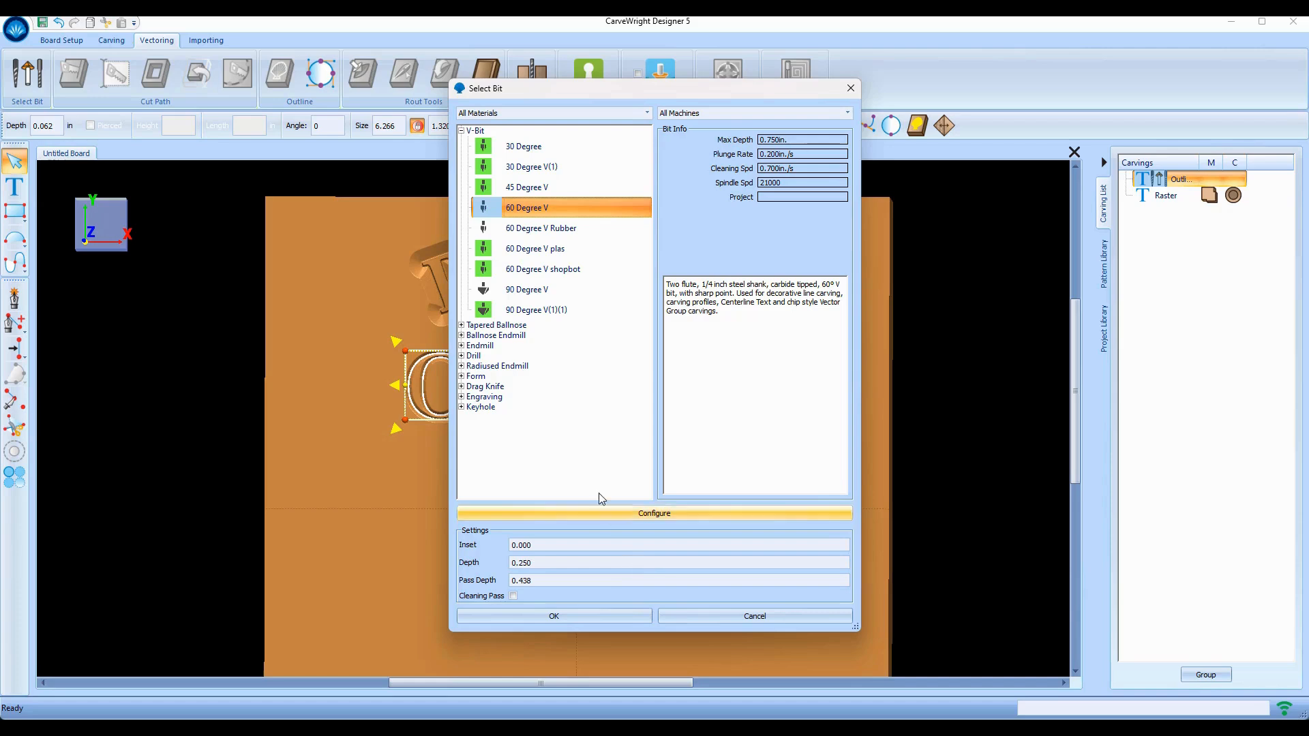
click(461, 397)
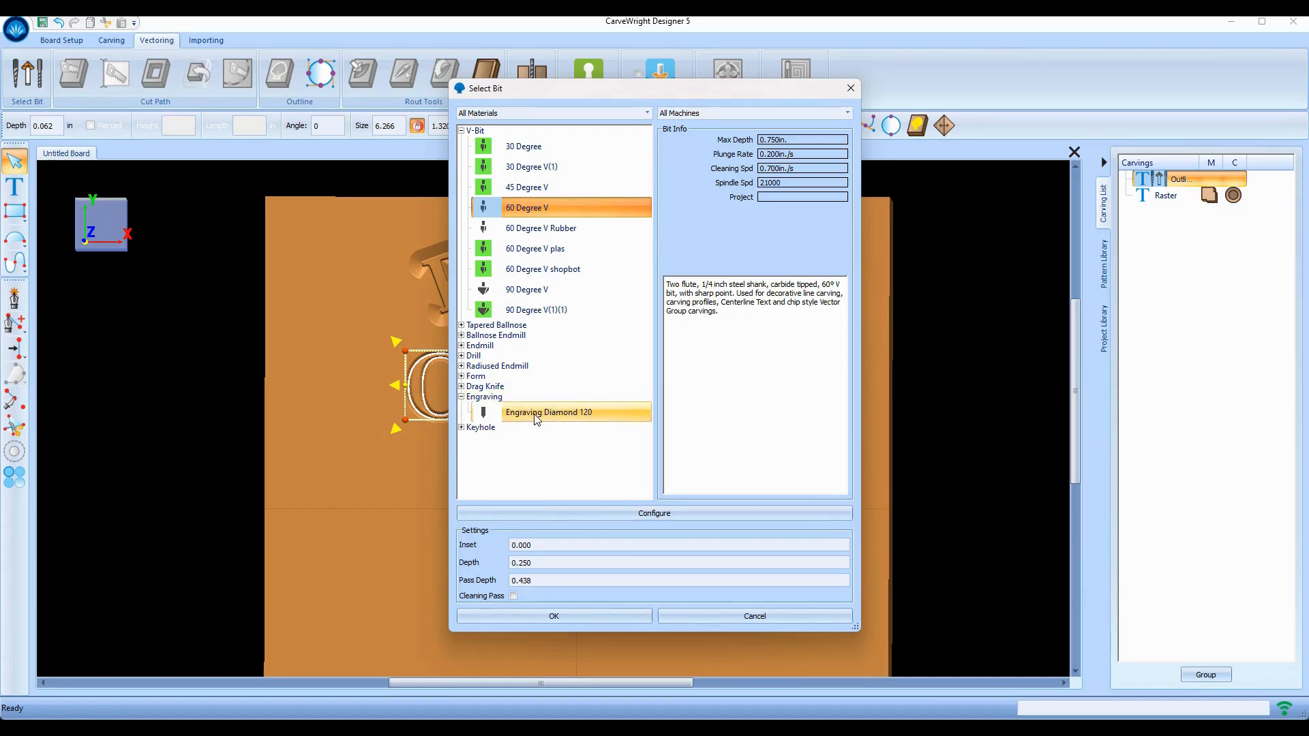
click(461, 397)
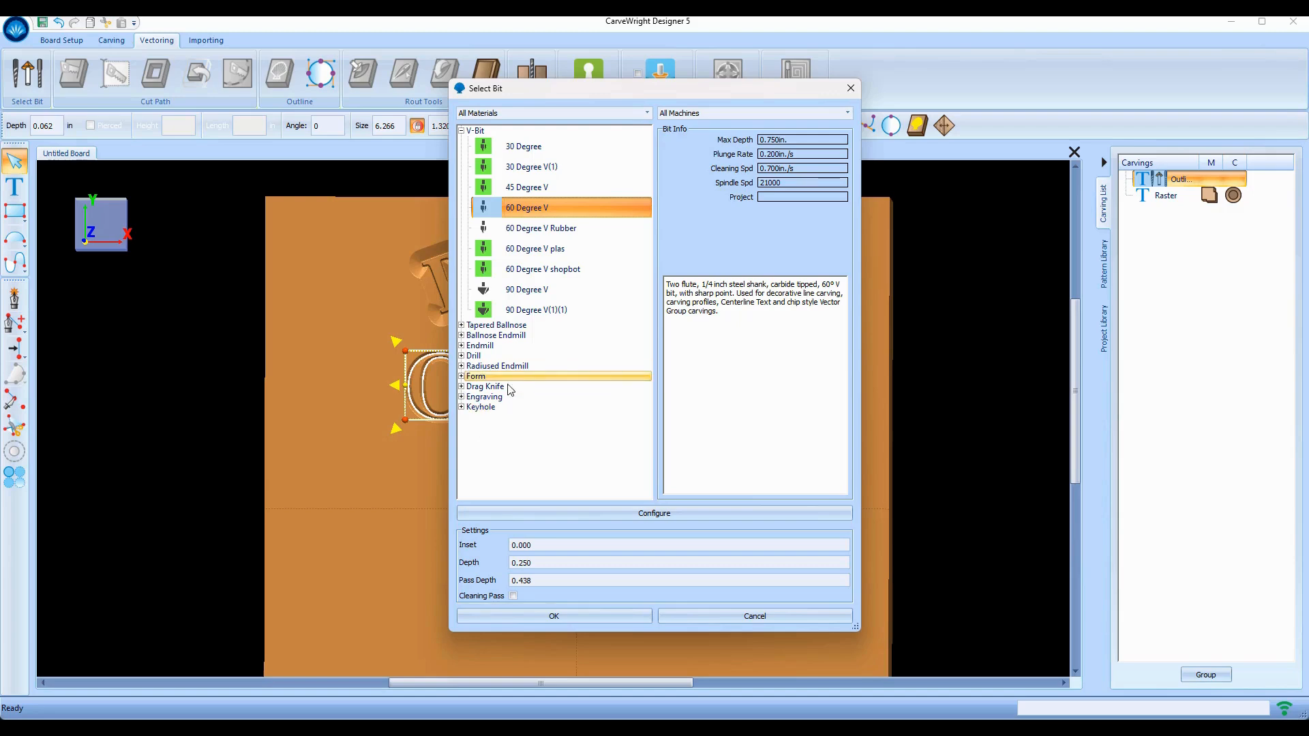
click(591, 616)
- Enlarge the Outline text to about 8.617 by 1.82 in and move it back toward the board's centreline
drag(741, 341, 863, 316)
drag(602, 428, 556, 445)
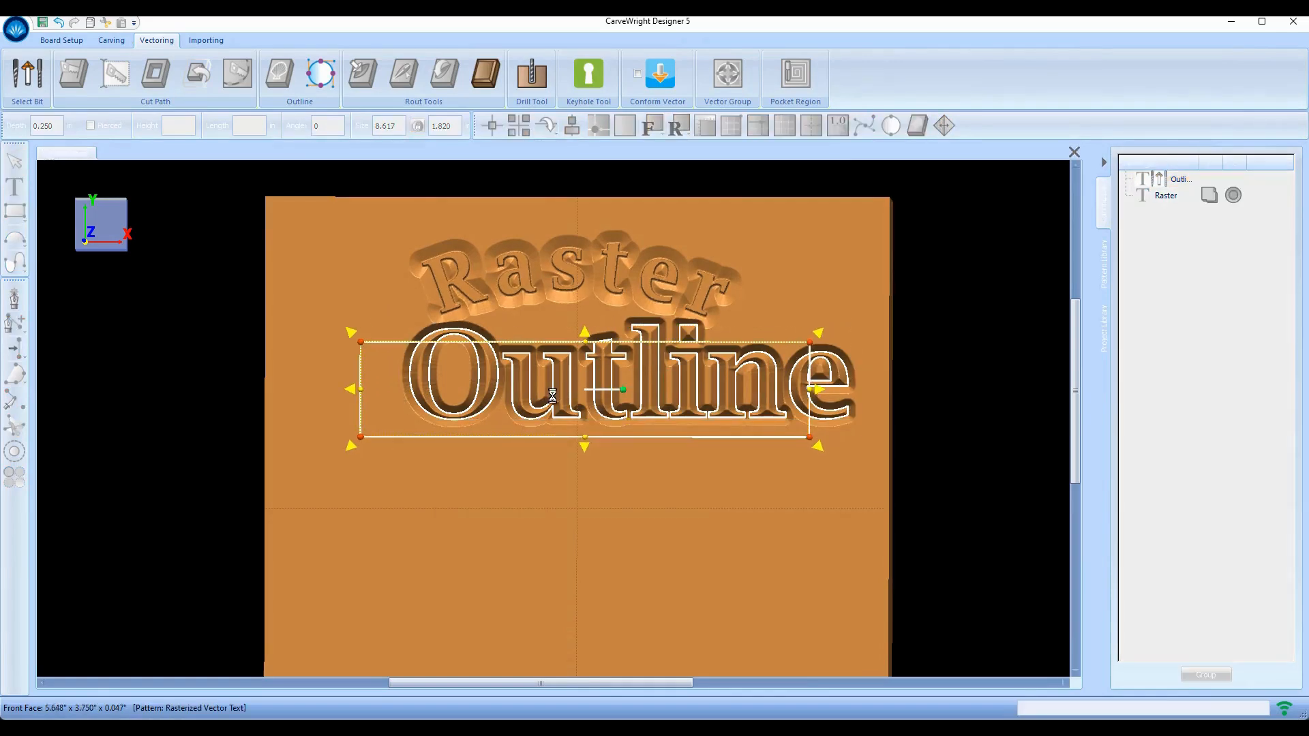
- Try depths of 0.1 in and 0.2 in on the Outline text to compare the cuts
double_click(57, 126)
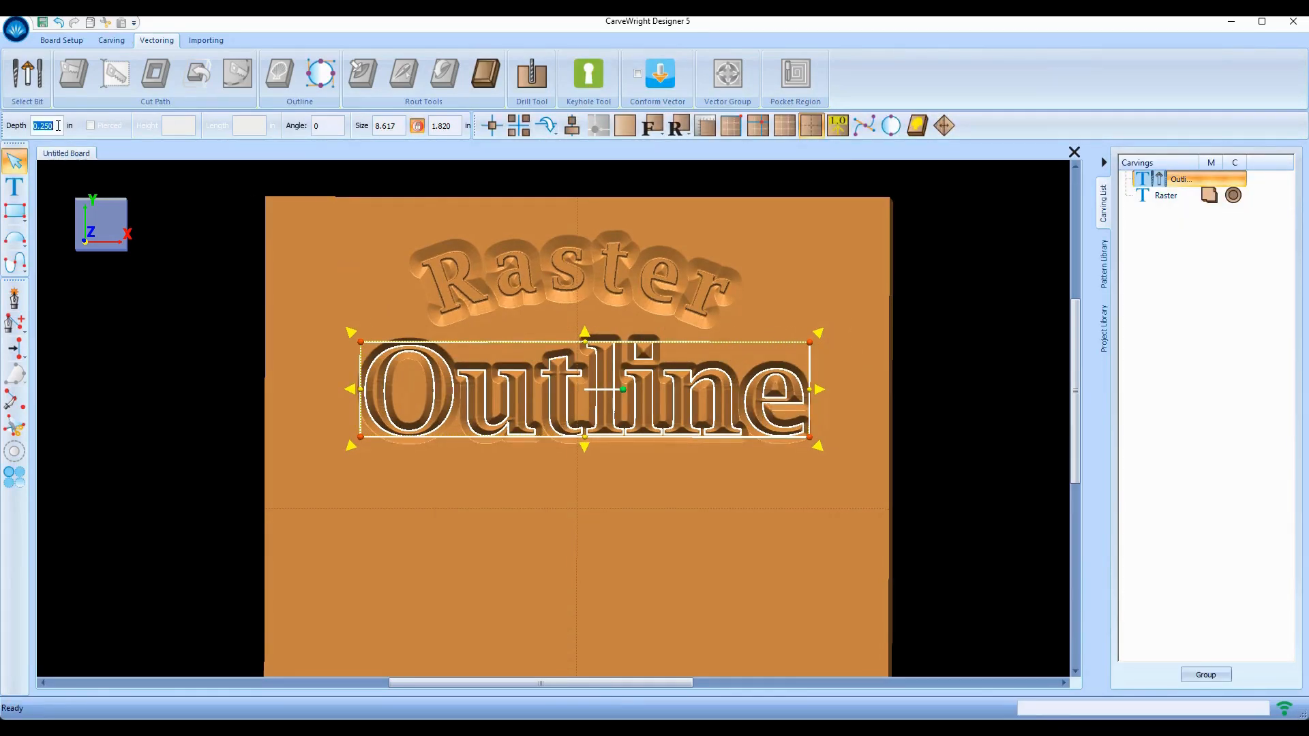
text(.1)
key(Return)
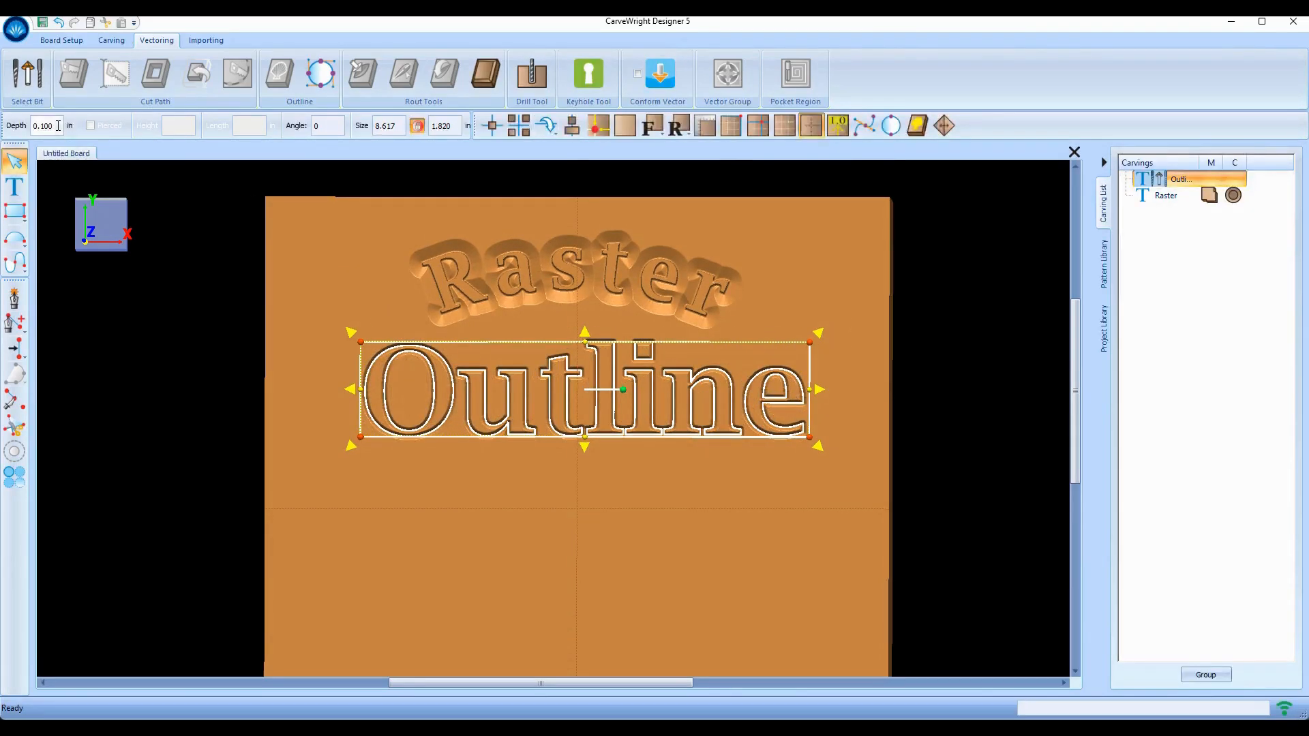
double_click(55, 127)
text(.2)
key(Return)
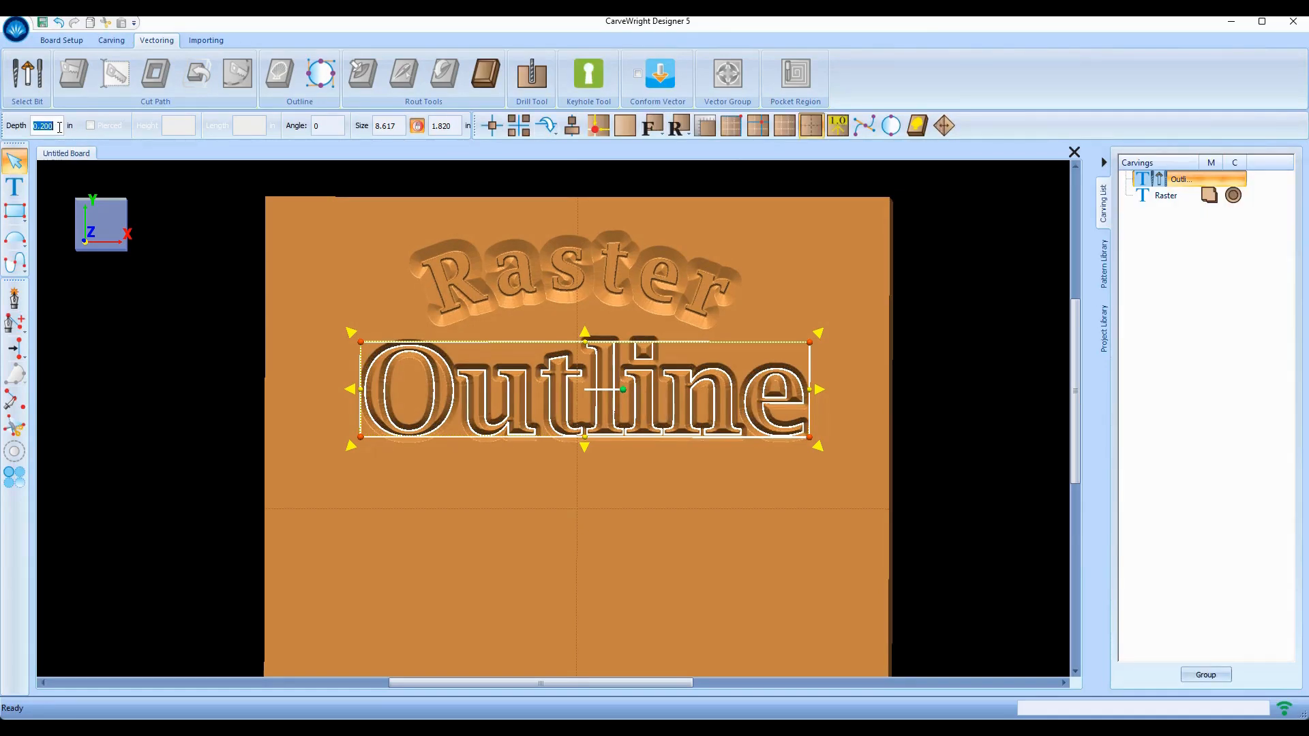
- Set the Outline text's depth to 0.1 in and deselect it
text(.1)
key(Return)
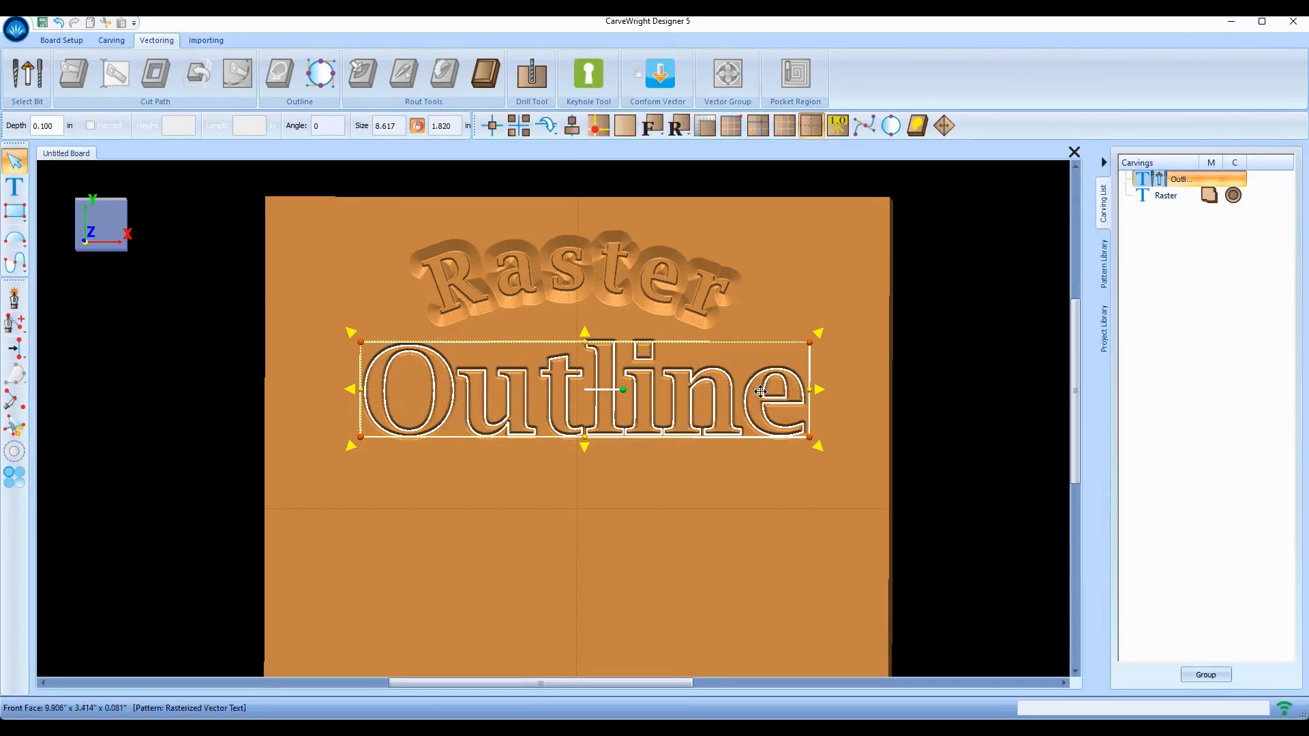
click(704, 534)
- Add a text object reading "Centerline" below the Outline text, using the Centerline rout mode
scroll(516, 511, down, 7)
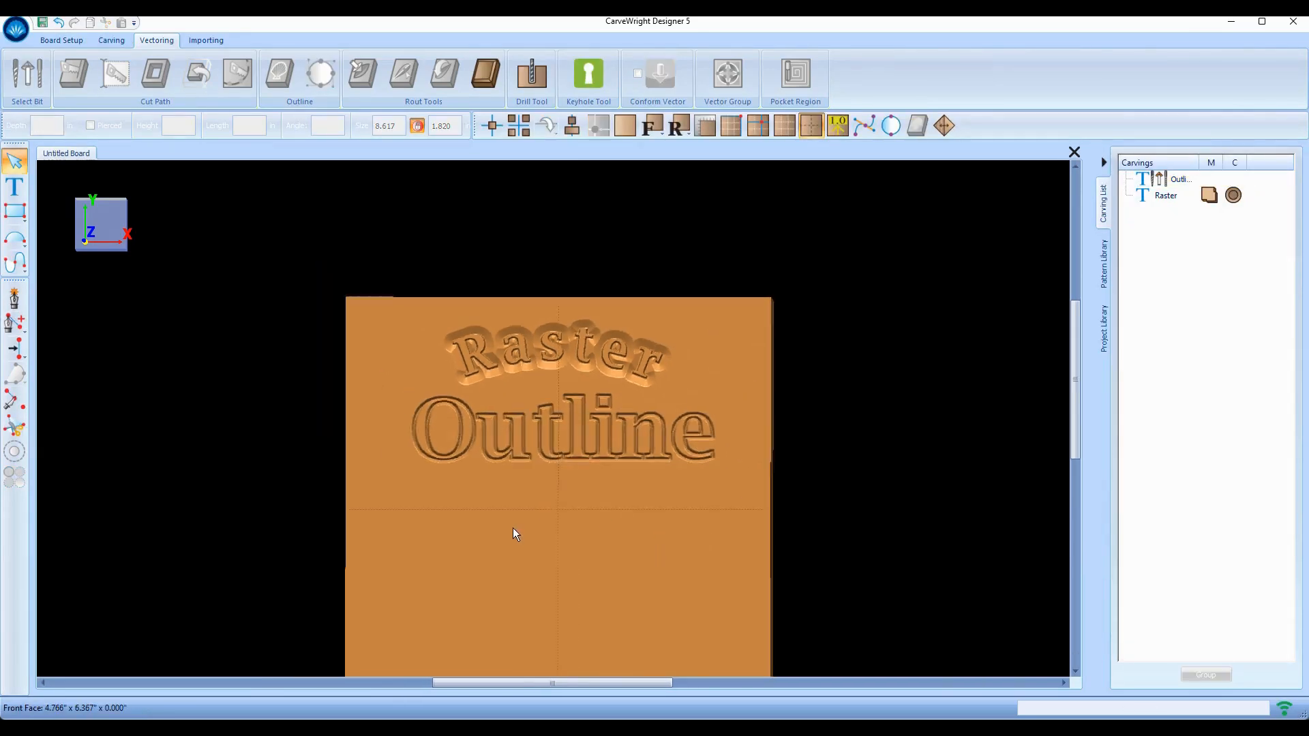
scroll(521, 592, up, 5)
click(14, 186)
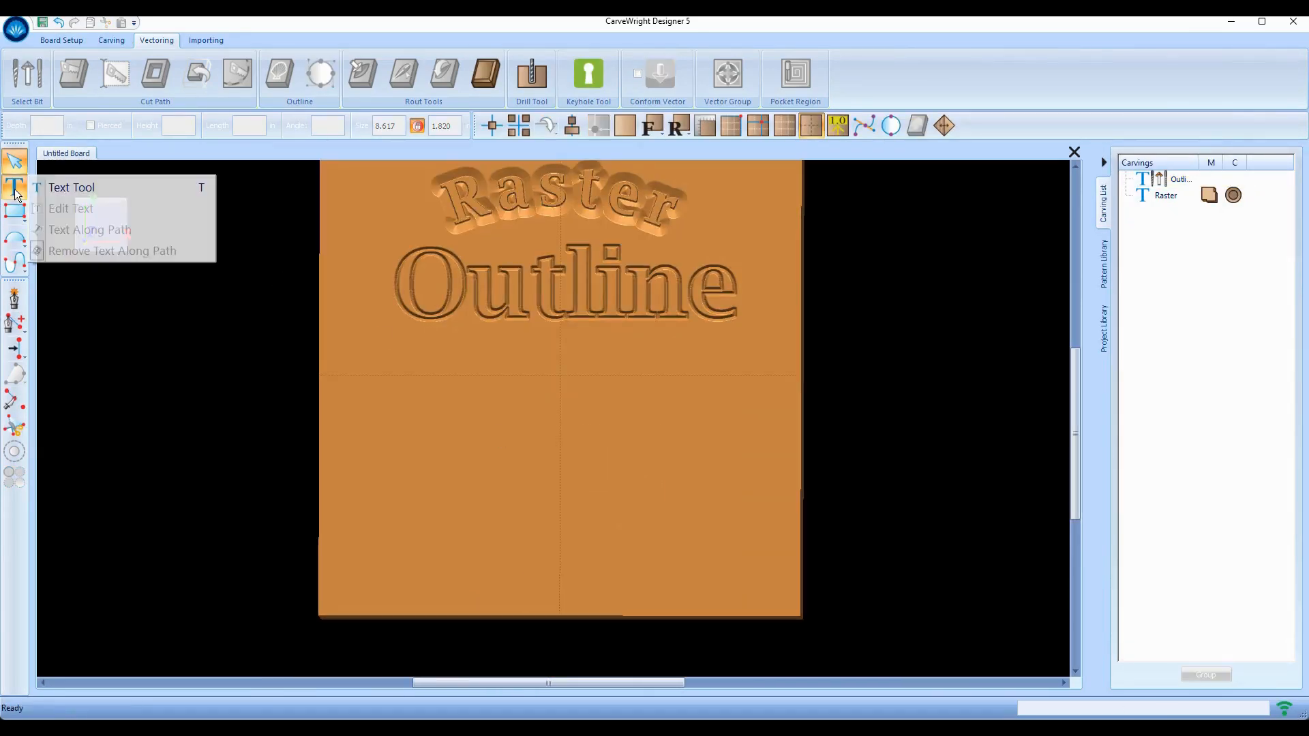
click(81, 188)
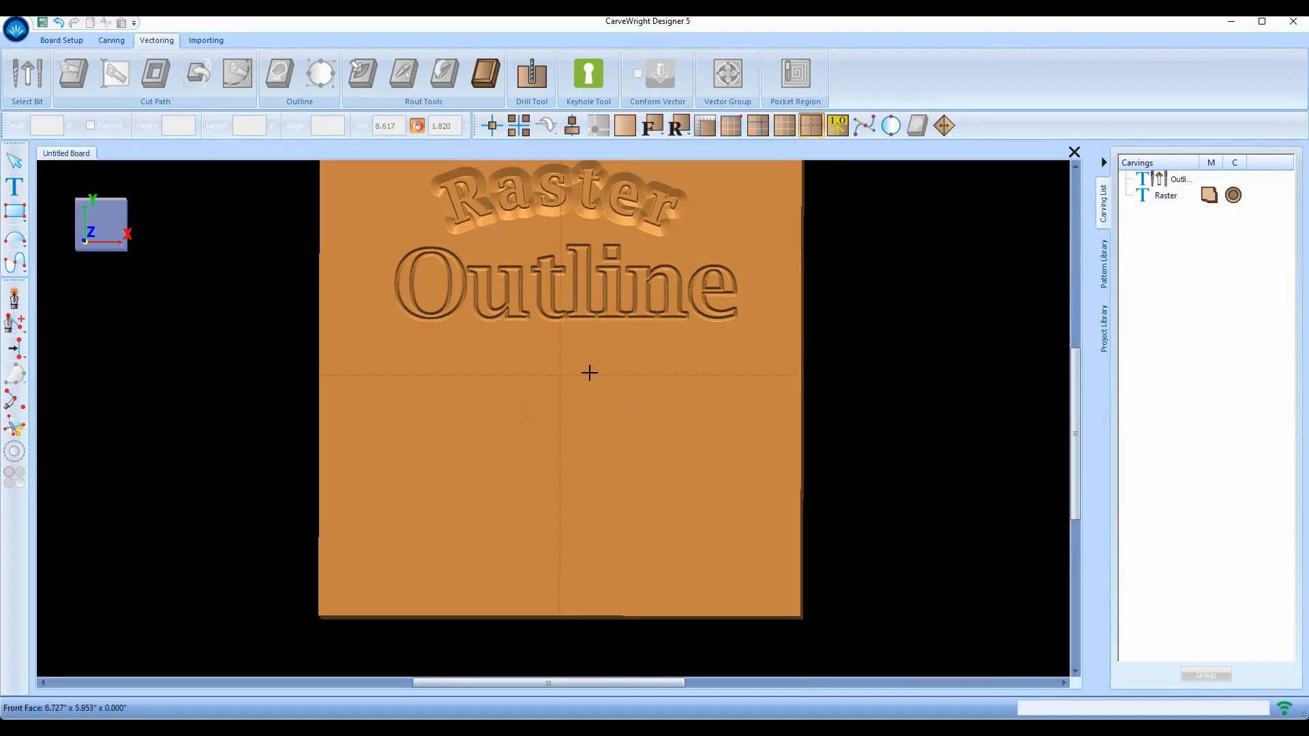
click(565, 383)
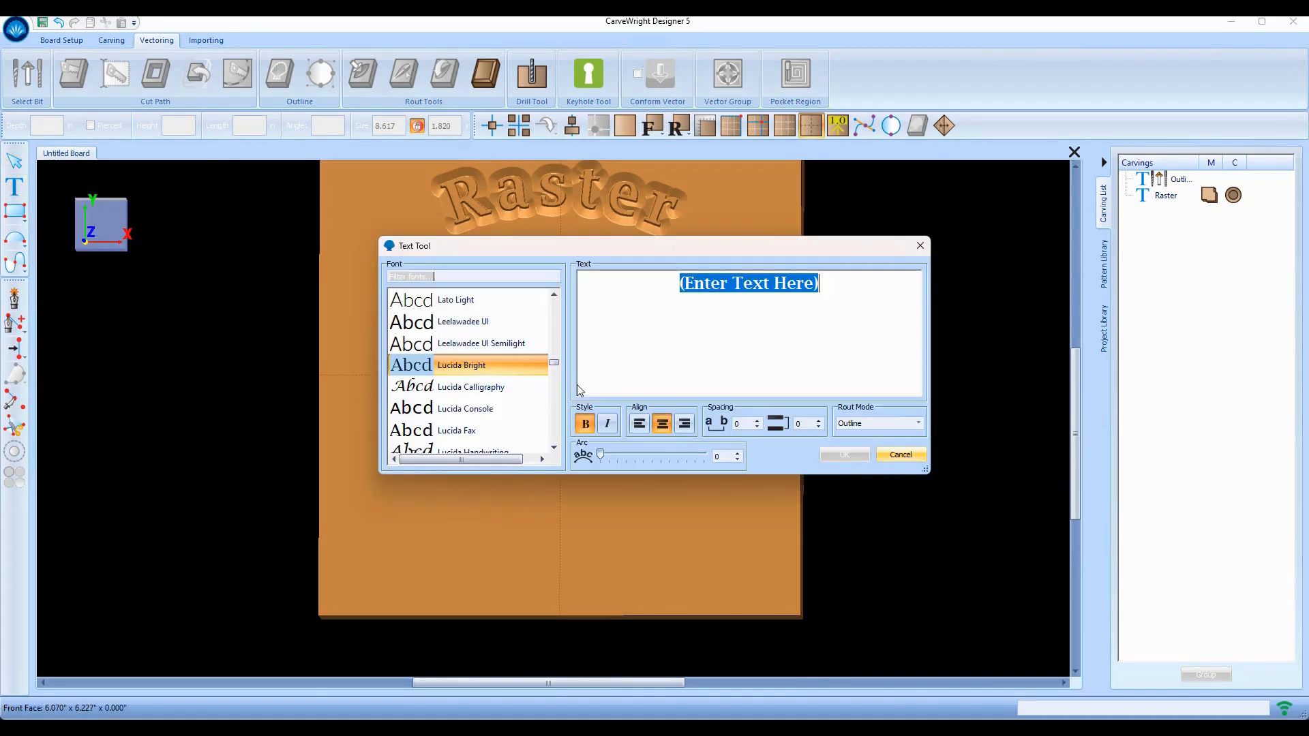
click(919, 424)
click(866, 447)
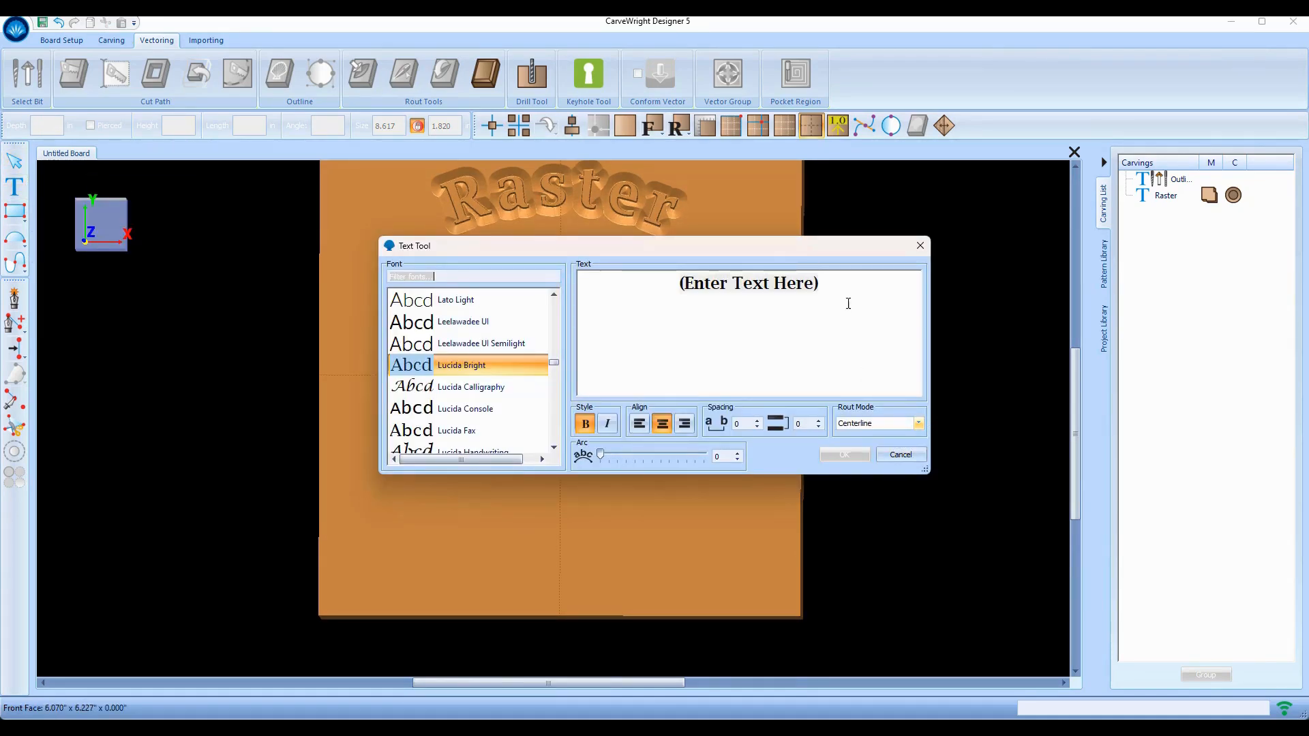
click(823, 283)
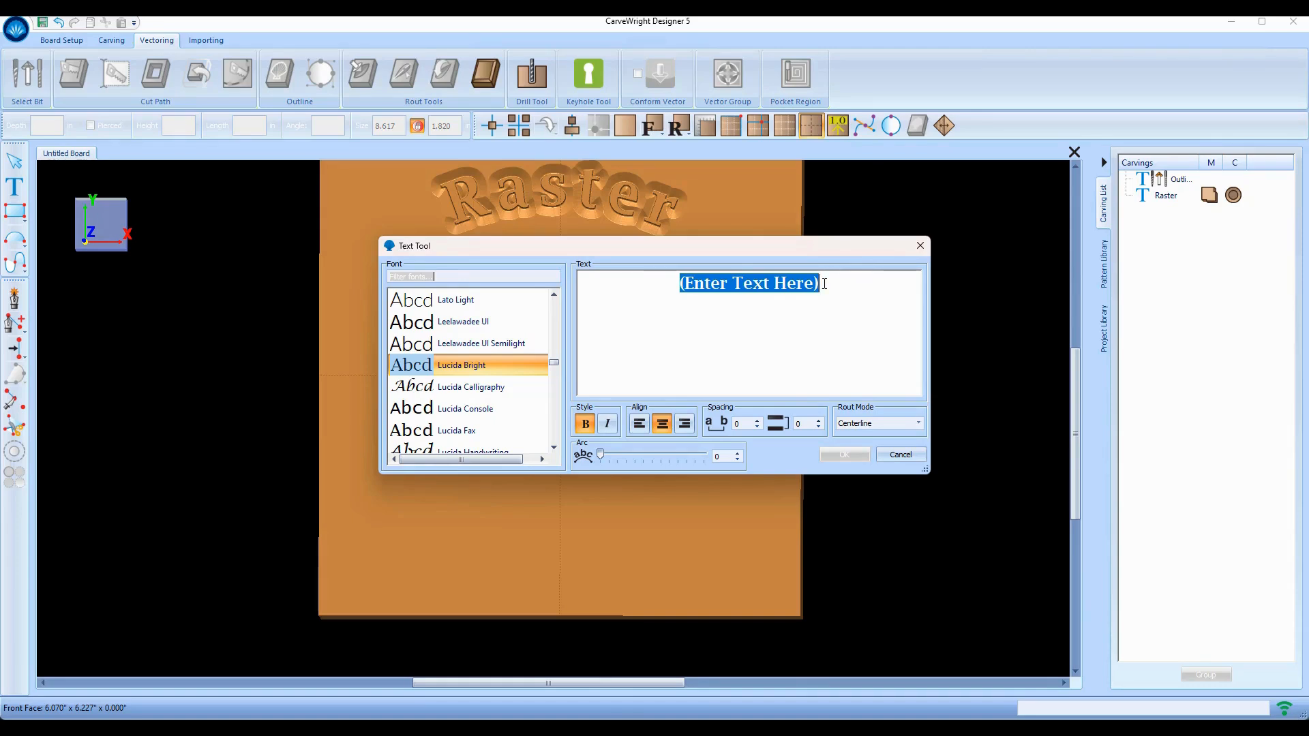
text(C)
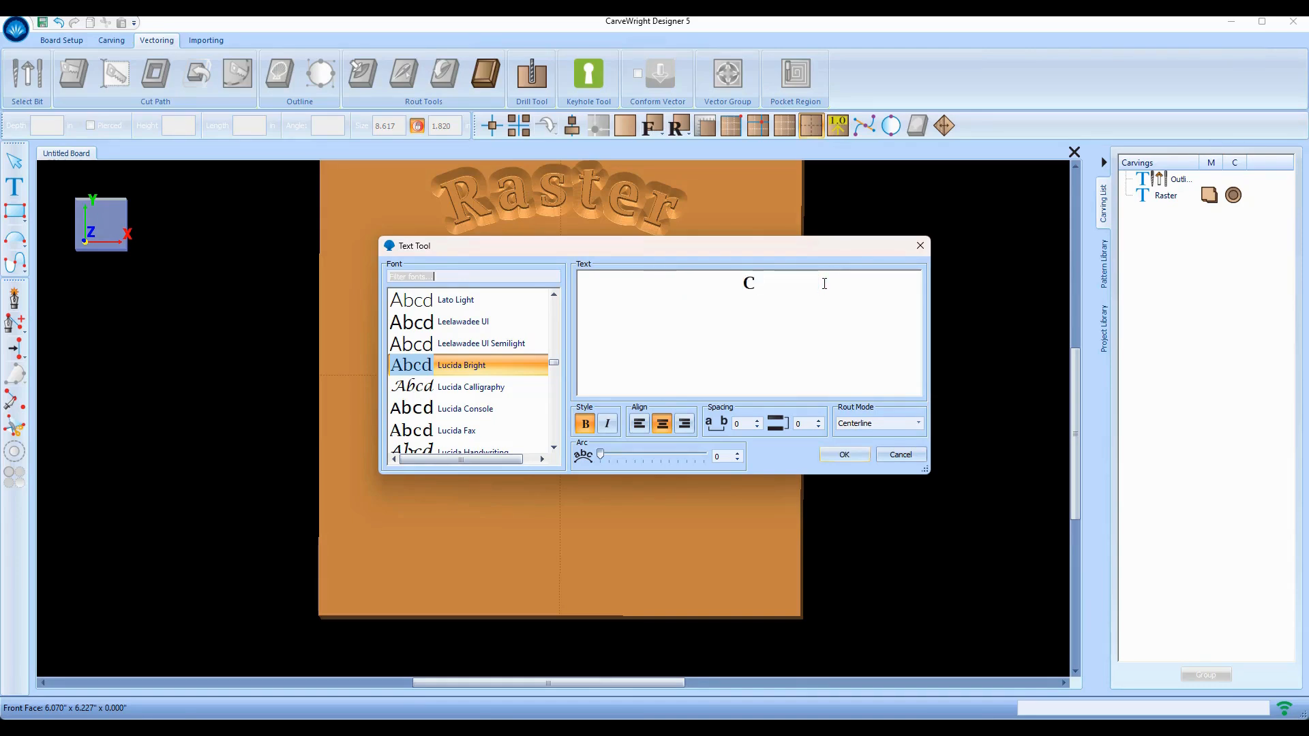
text(enterline)
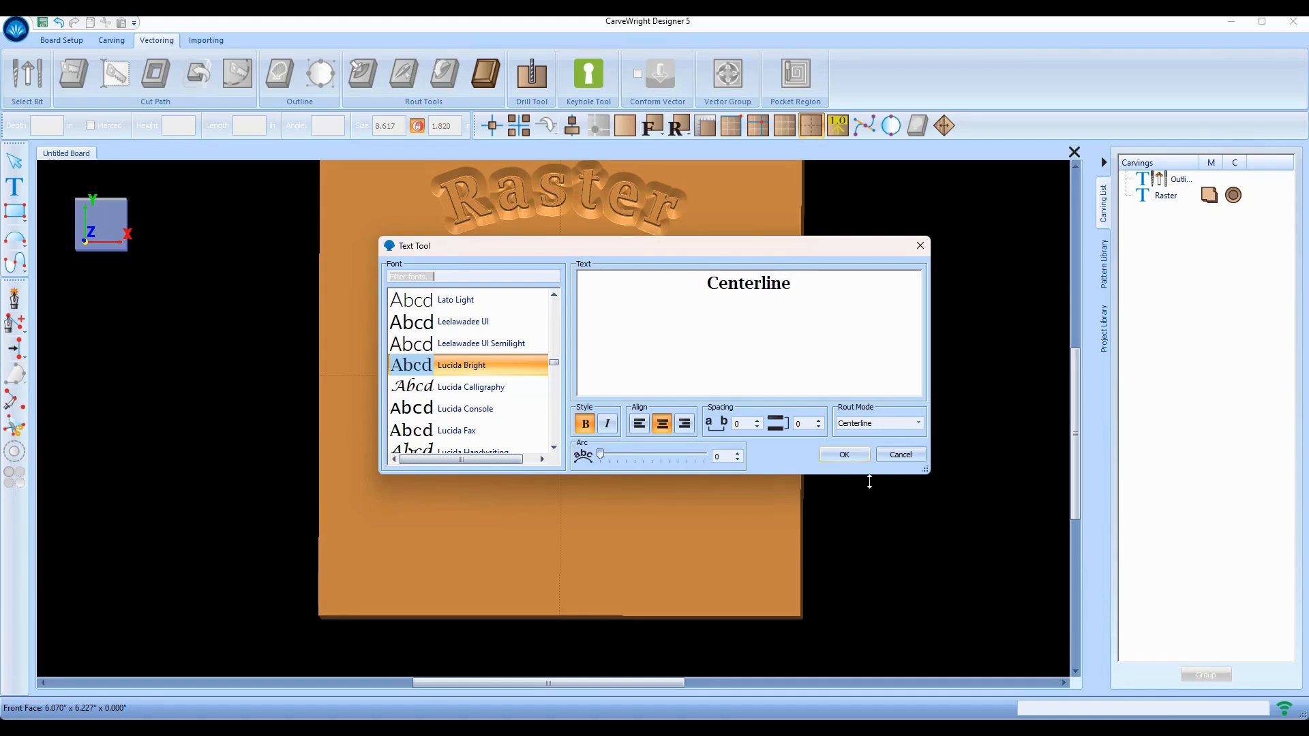
click(854, 456)
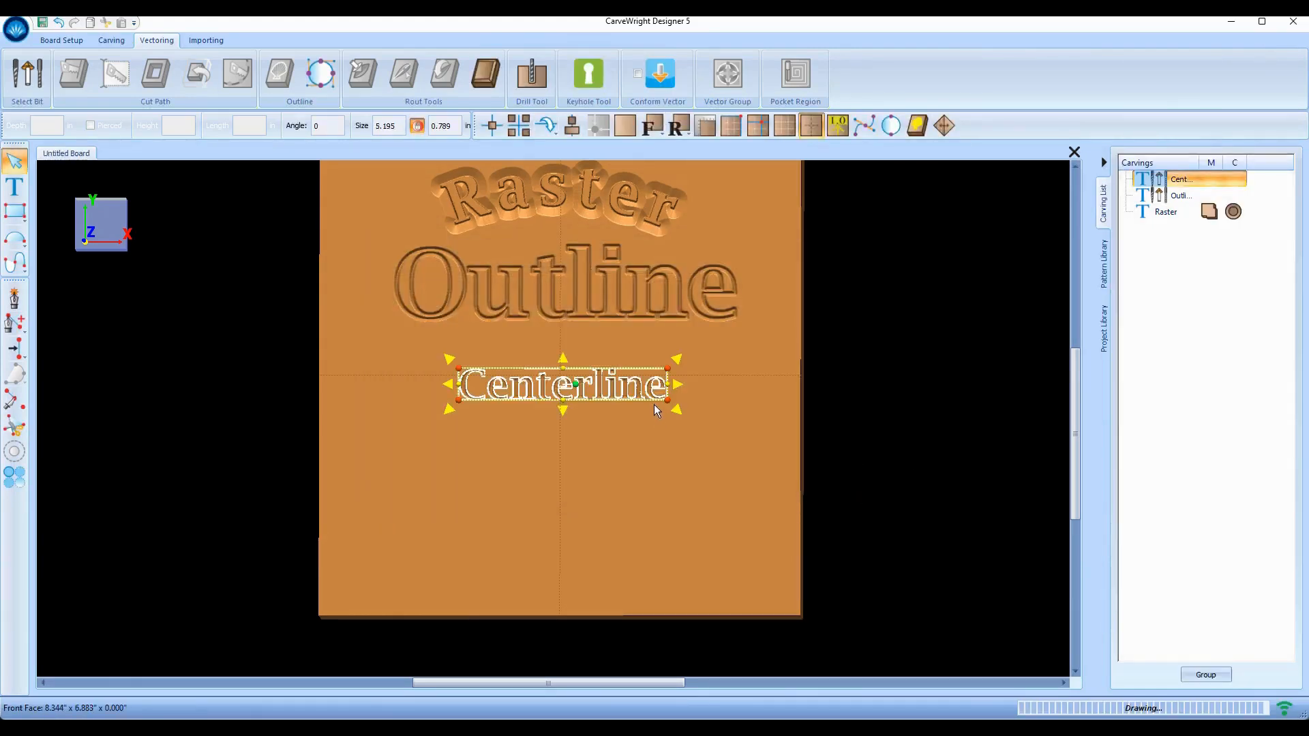
- Enlarge the Centerline text to about 9.773 by 1.484 in and move it back within the board beneath the Outline text
drag(671, 356, 860, 332)
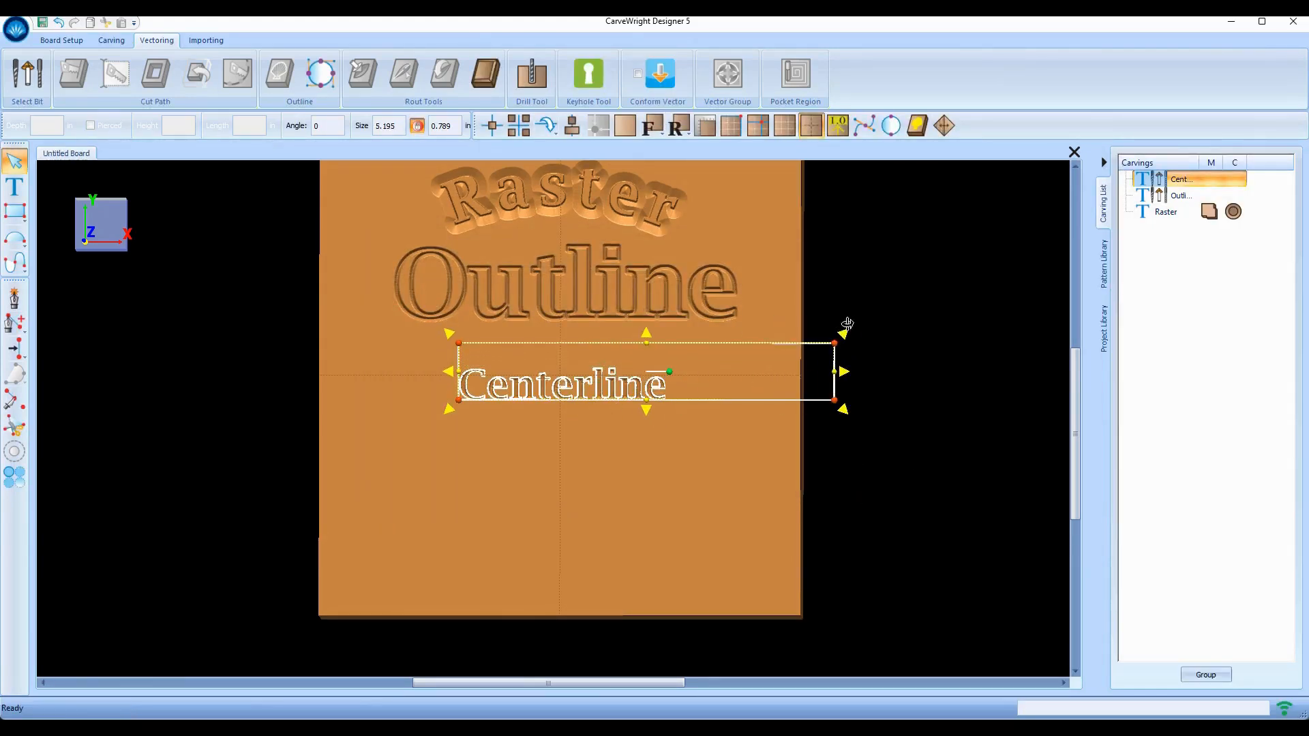
drag(556, 387, 448, 386)
scroll(394, 386, up, 5)
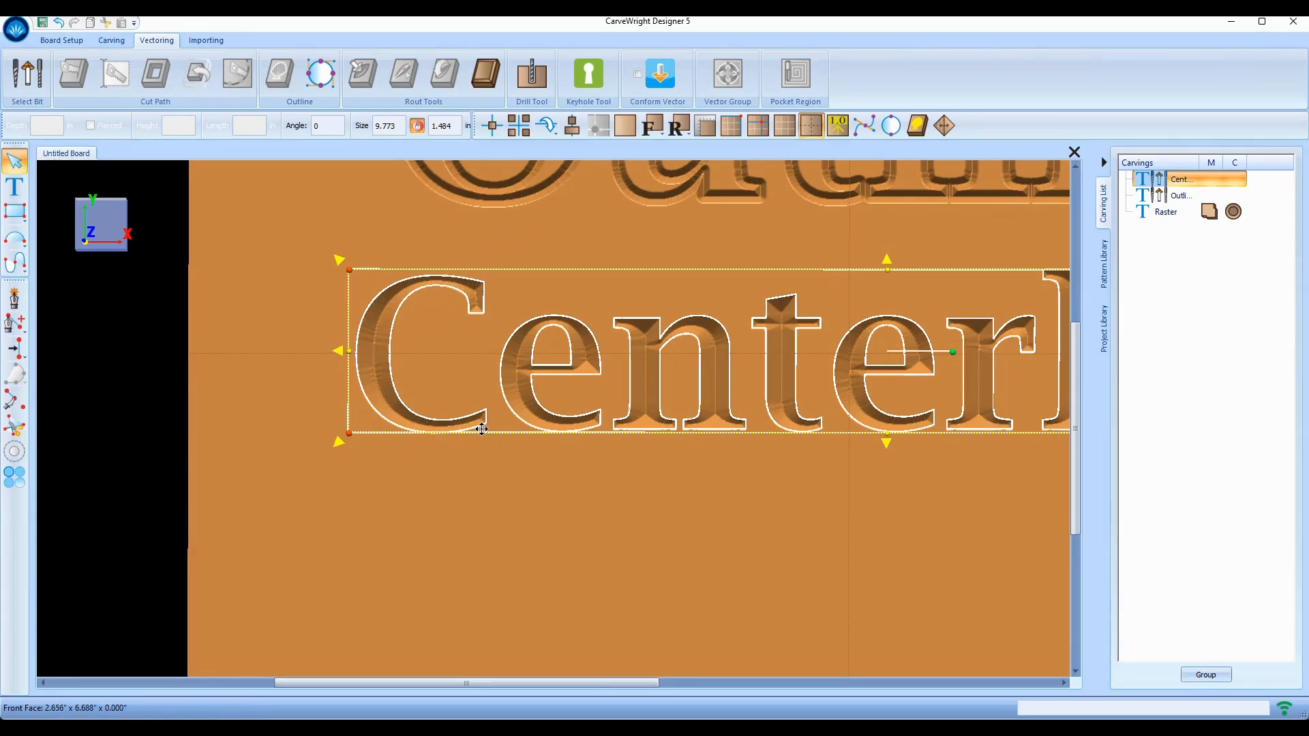
- Assign the 60 Degree V bit to the Centerline text
click(28, 74)
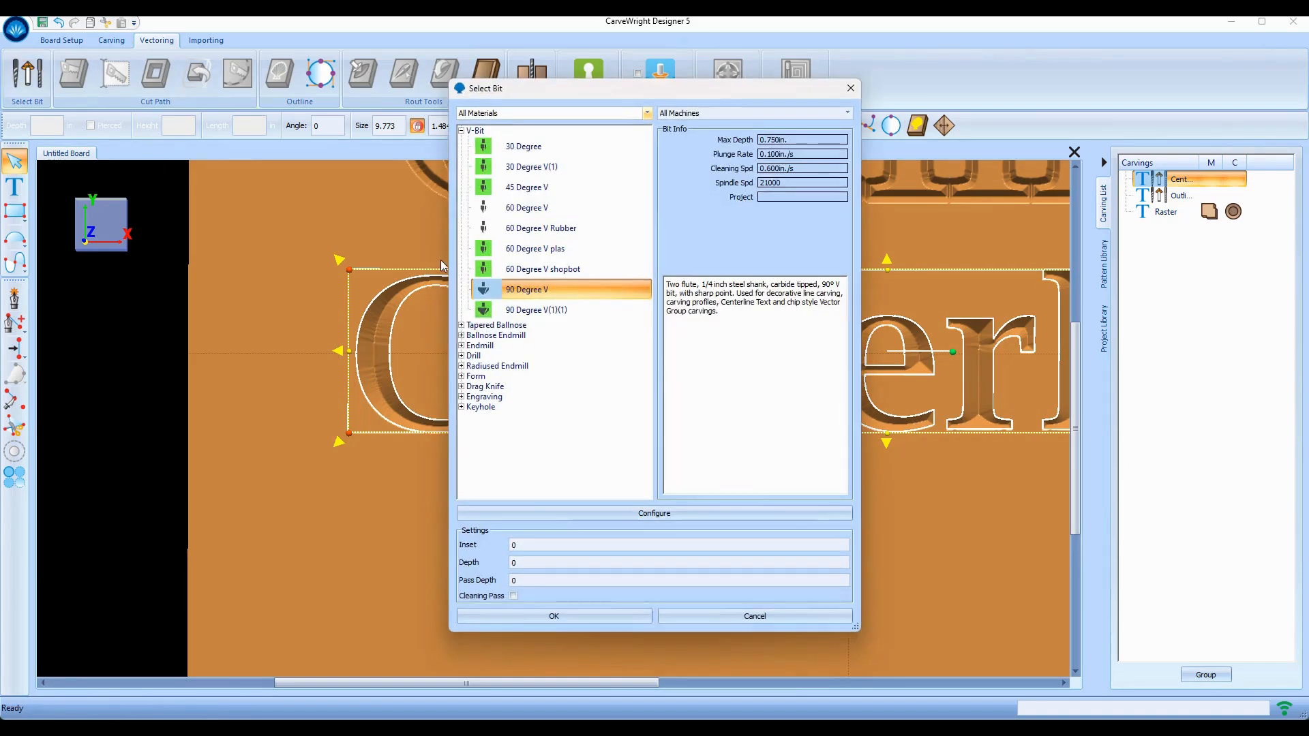
click(488, 212)
click(570, 616)
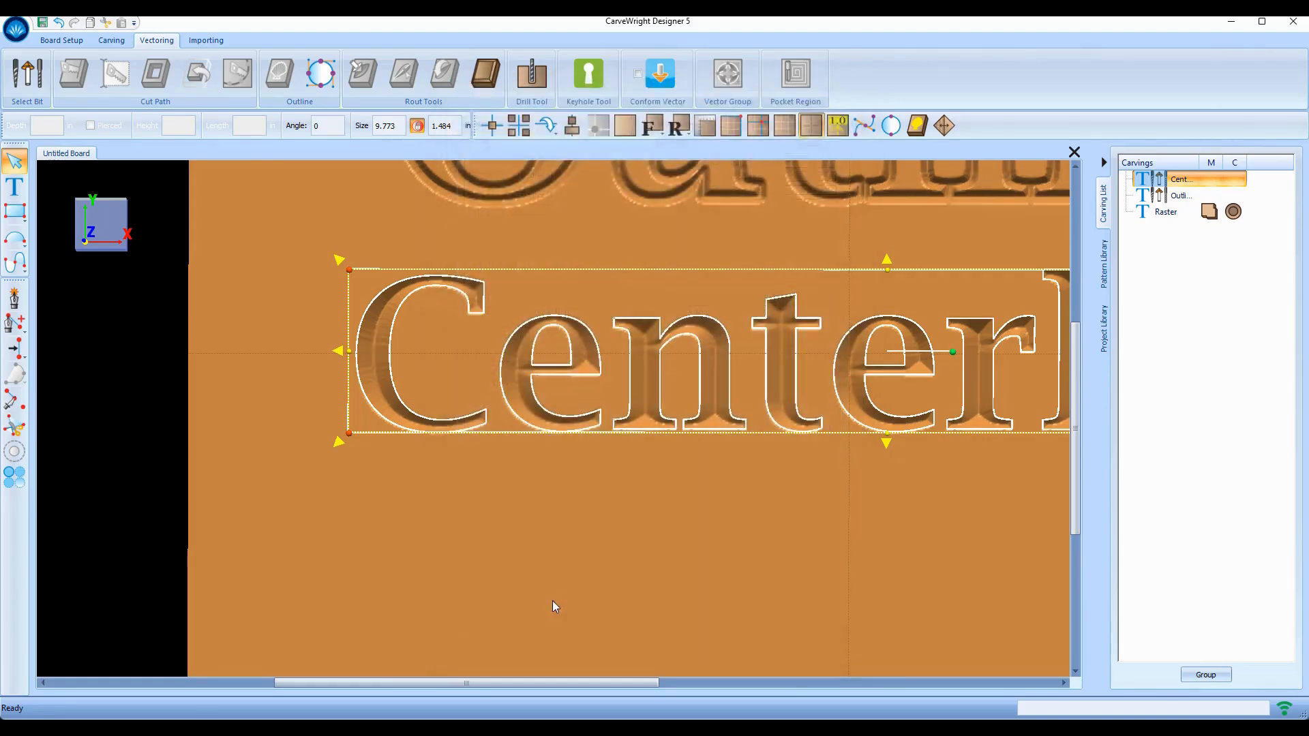
- Examine the V-carved Centerline letters up close, deselect the text, and compare all three texts on the whole board
scroll(369, 337, up, 2)
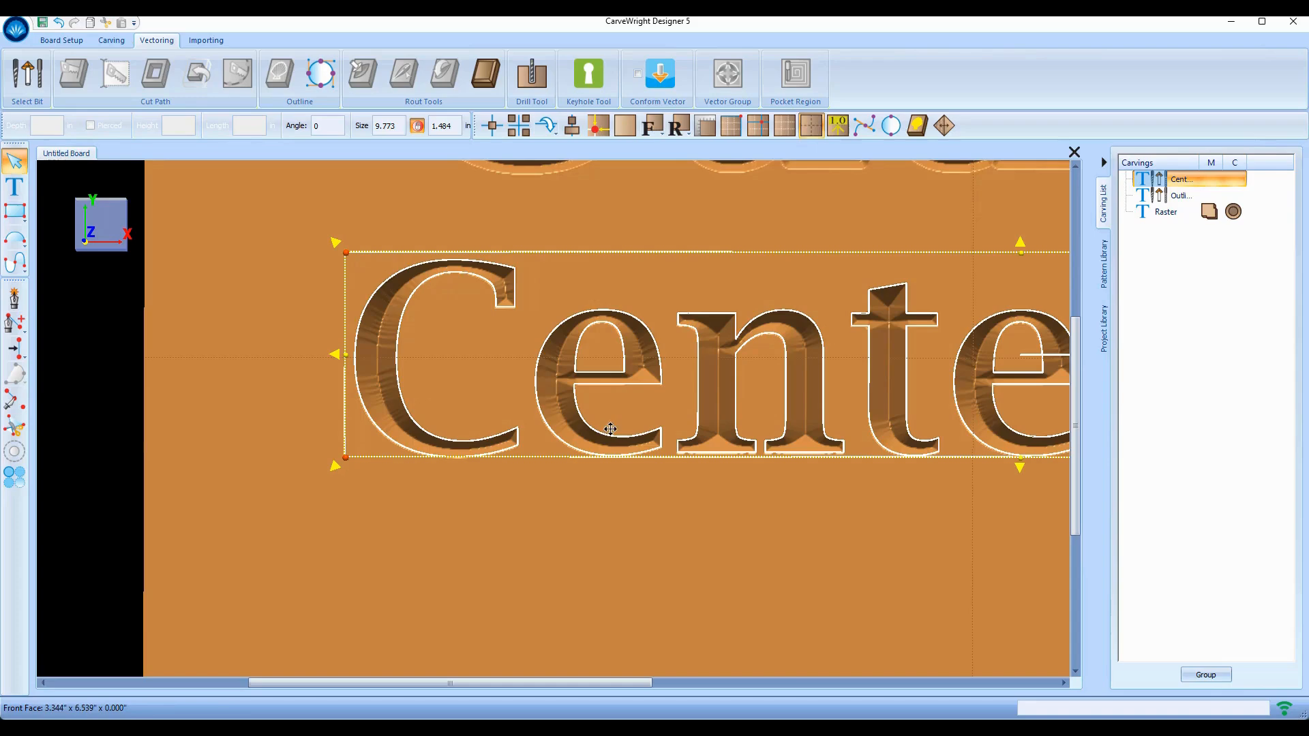
scroll(745, 409, down, 2)
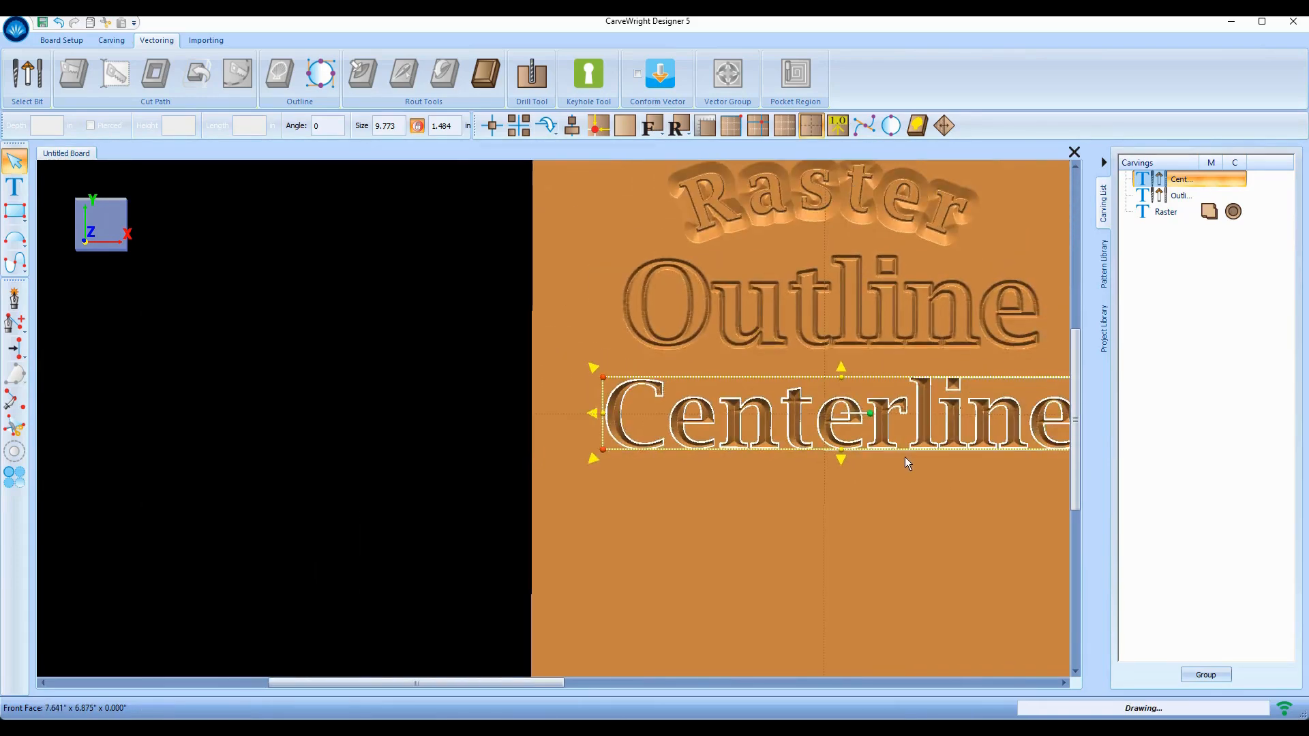
scroll(907, 457, down, 2)
scroll(968, 423, up, 2)
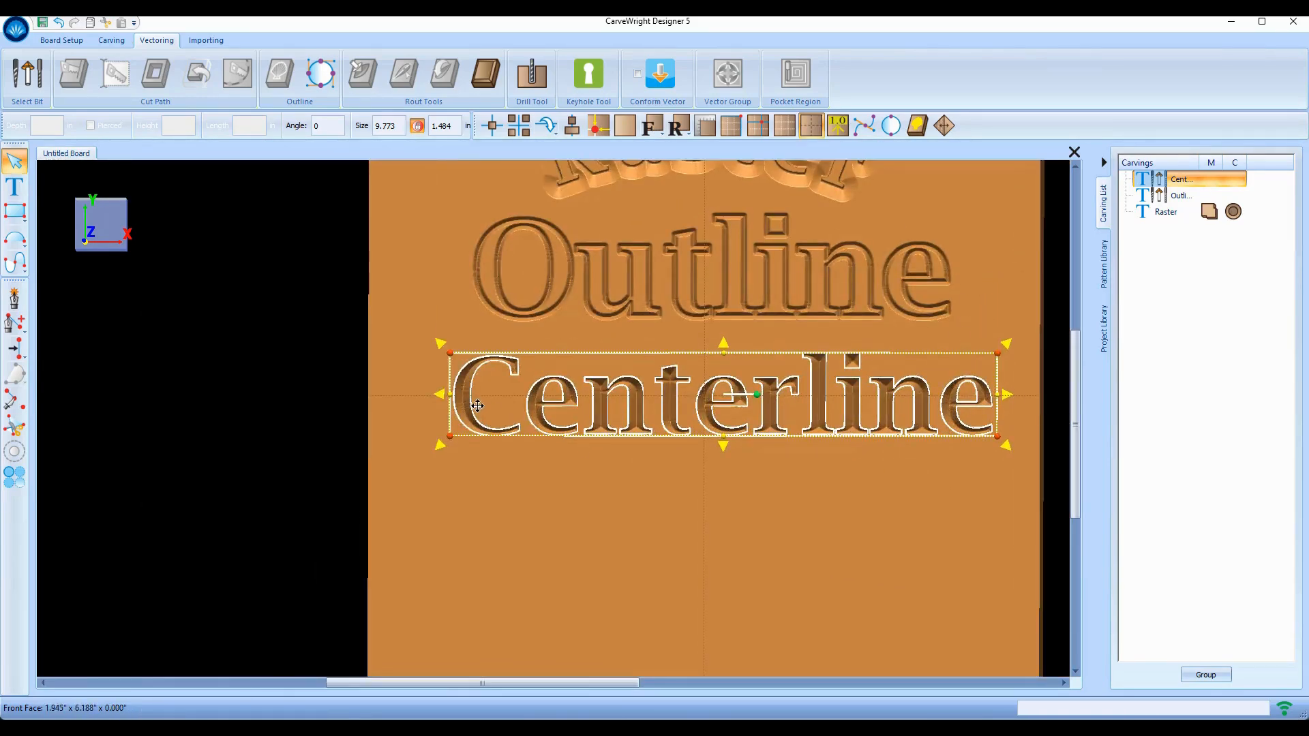
scroll(477, 405, up, 3)
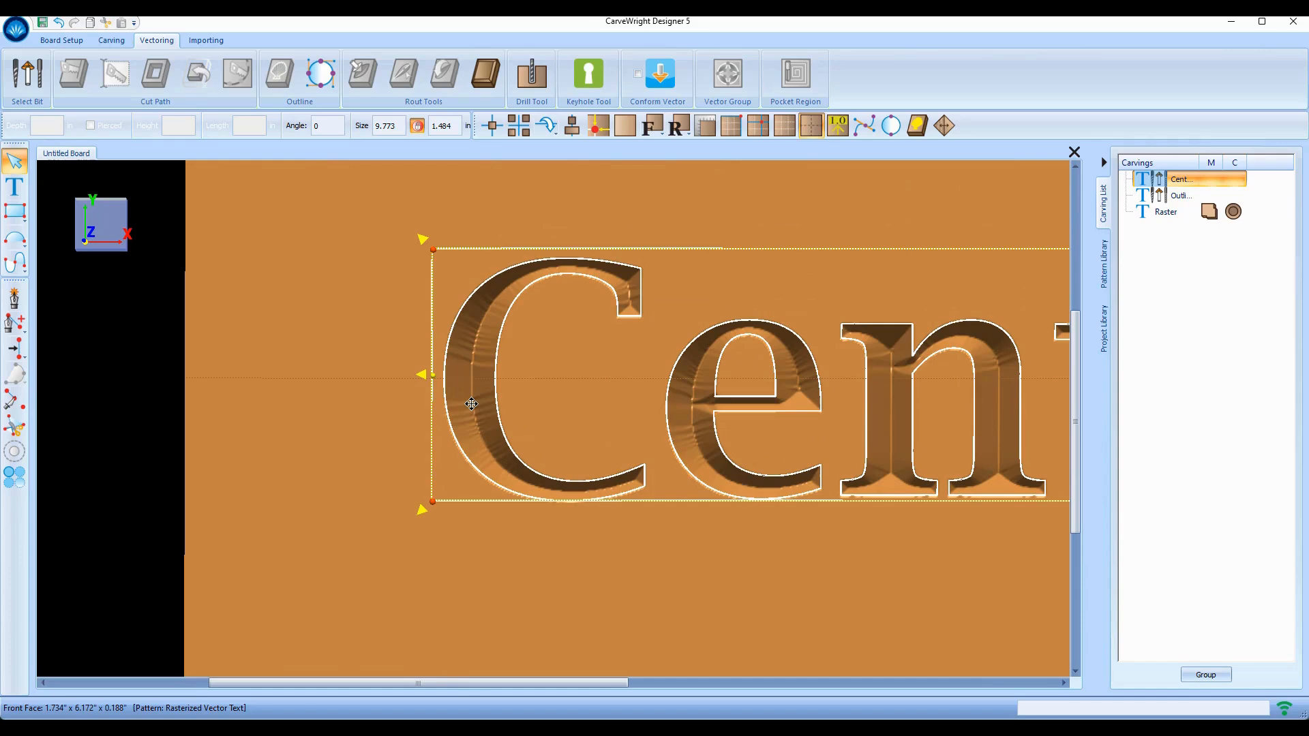
click(482, 491)
scroll(534, 546, down, 4)
scroll(713, 587, up, 2)
scroll(733, 617, down, 4)
scroll(709, 599, up, 3)
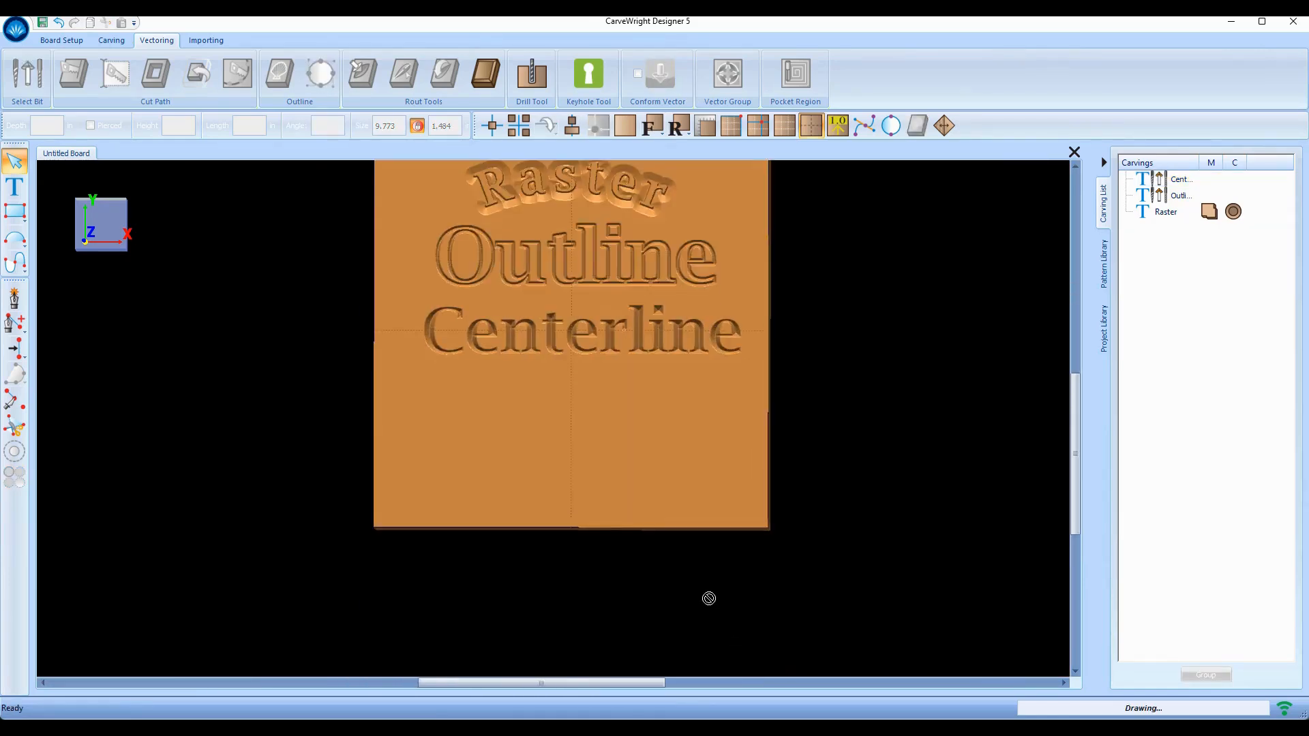
scroll(416, 239, down, 4)
scroll(418, 197, up, 1)
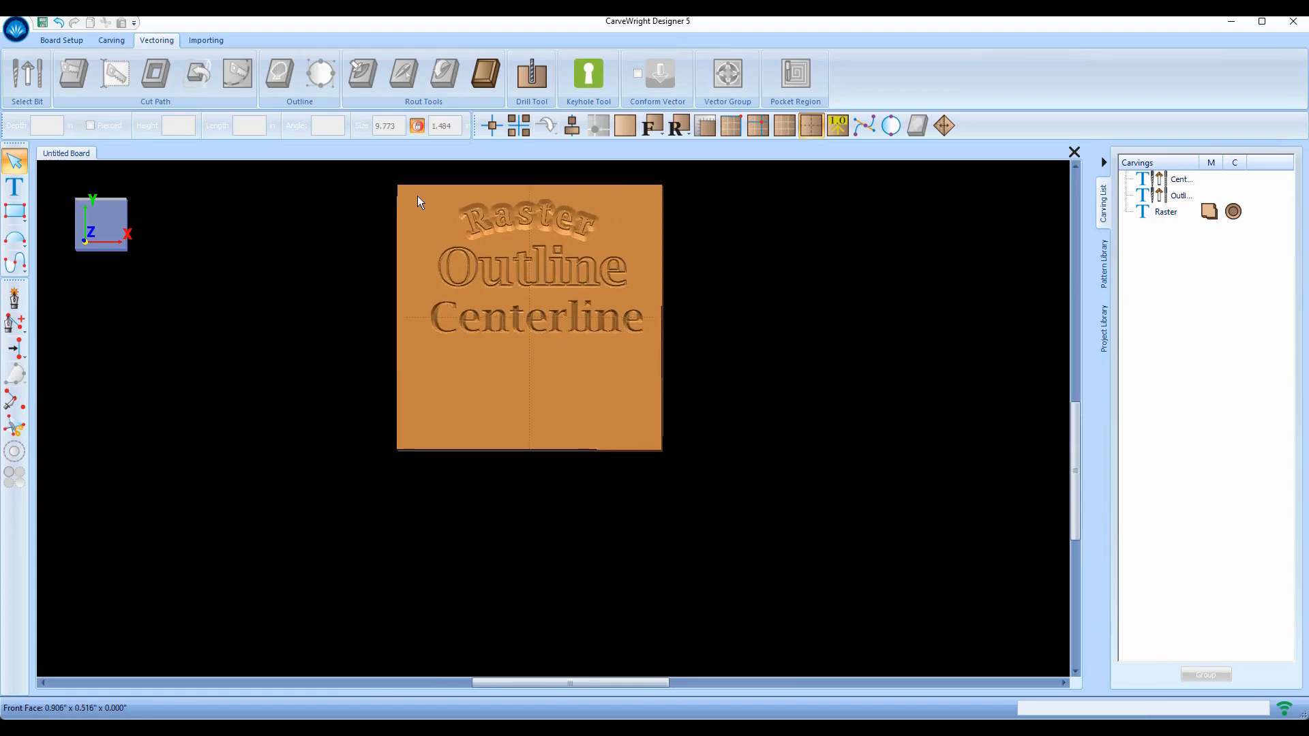
scroll(418, 198, up, 3)
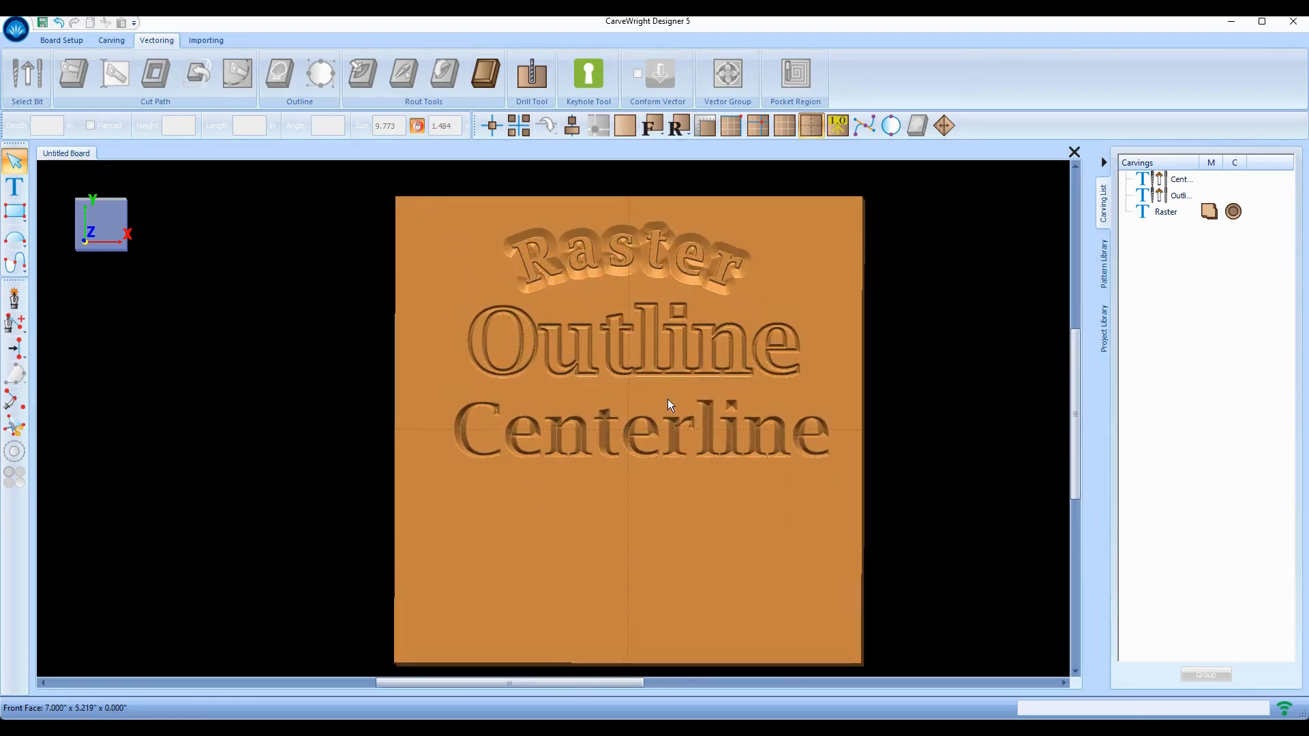
- Draw an open four-point Bezier wave about 8.992 by 2.133 in below the Centerline text
click(13, 189)
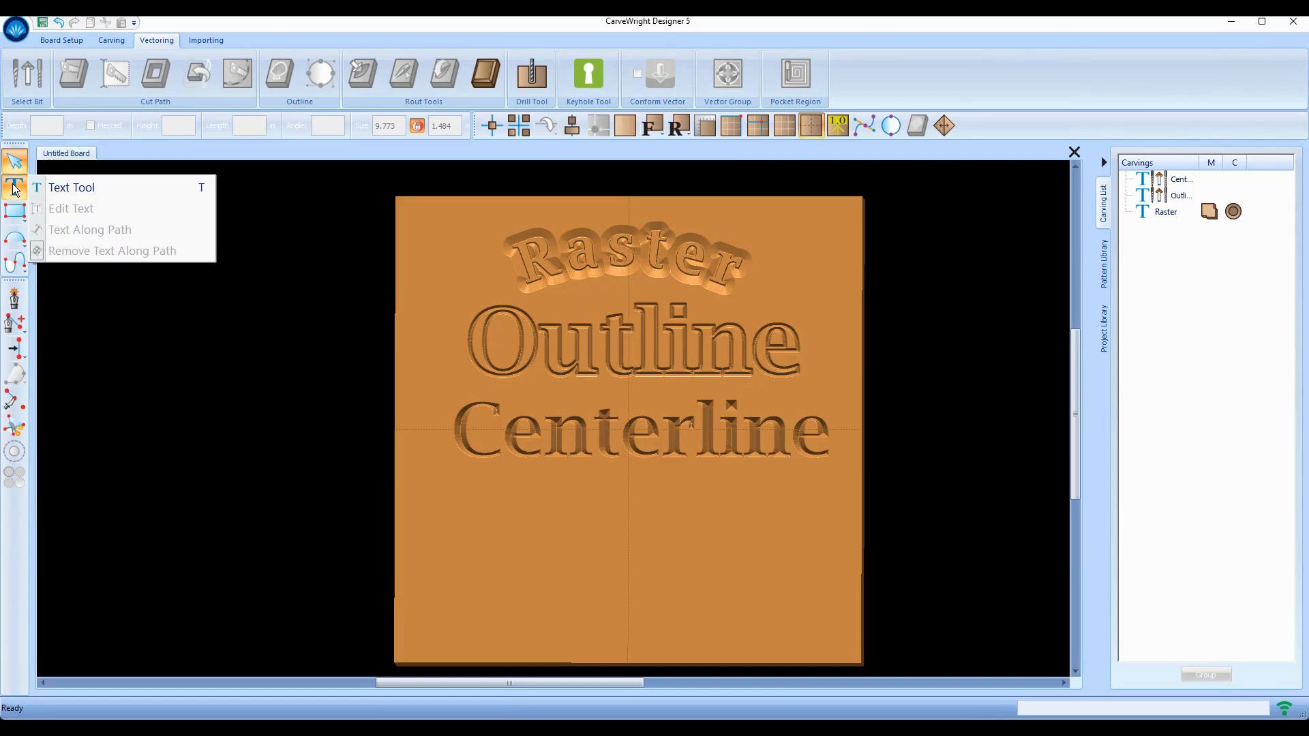
click(14, 263)
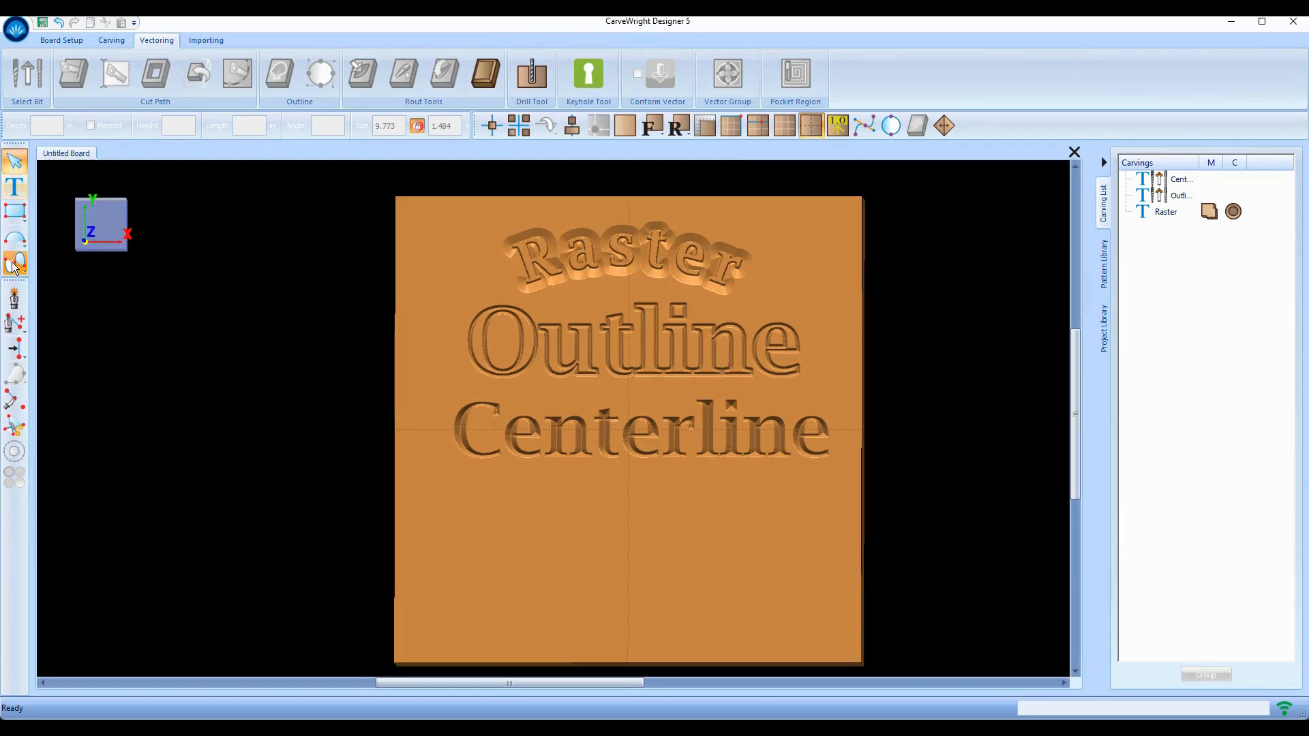
click(461, 612)
click(595, 542)
click(733, 589)
click(810, 529)
right_click(809, 585)
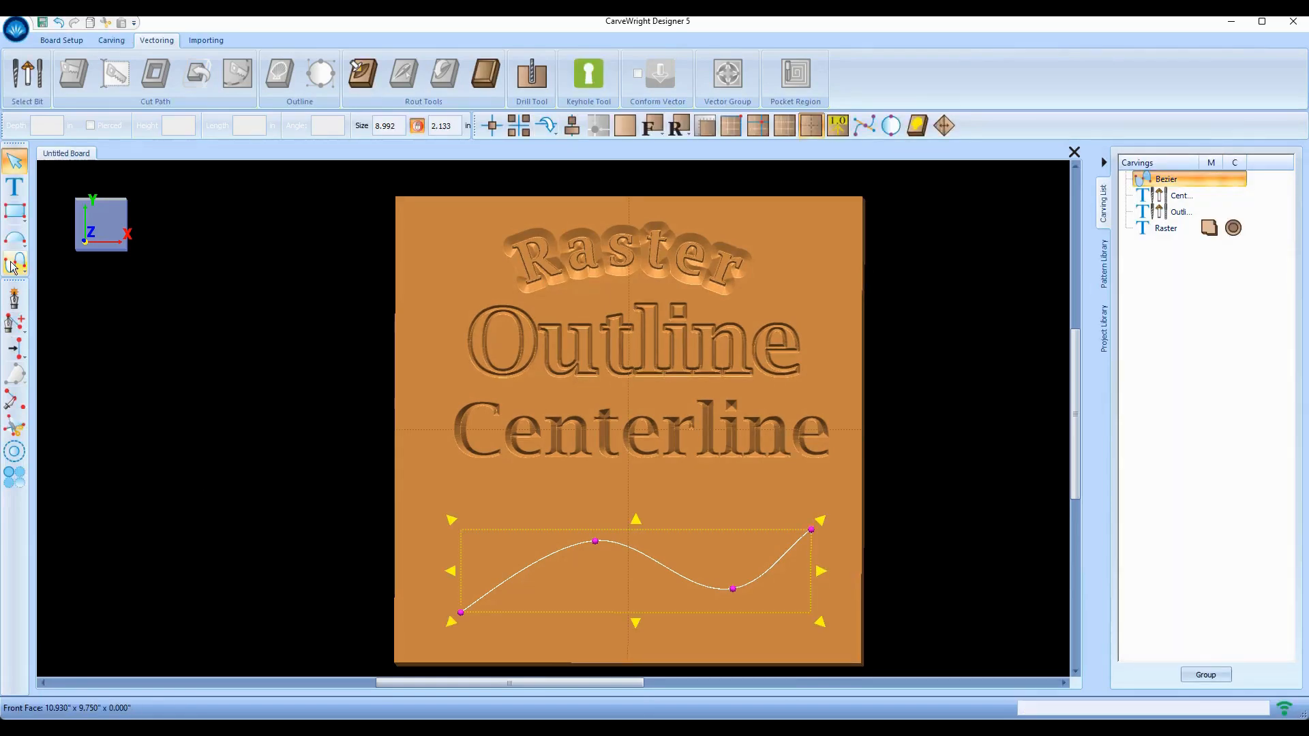
- Start text along the Bezier path and enter "This is my text", keeping the curve in view
click(14, 187)
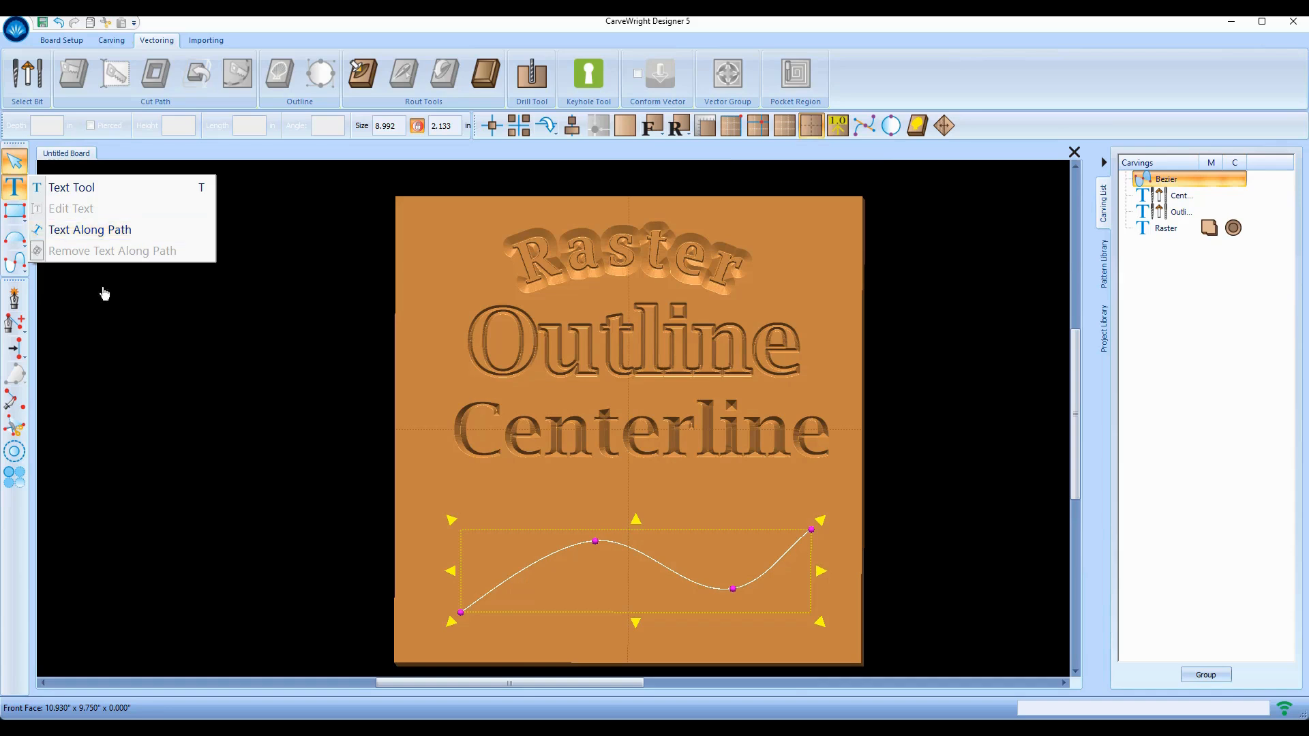
click(62, 231)
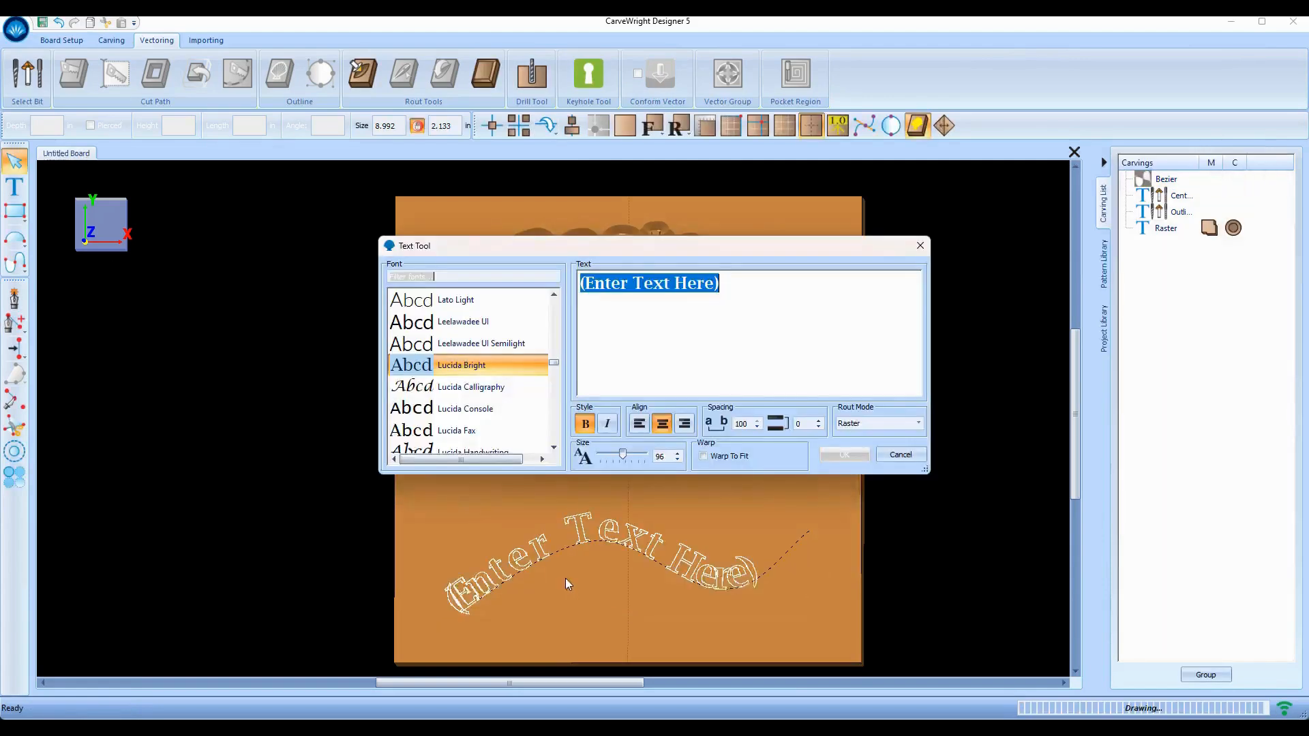
drag(586, 247, 701, 191)
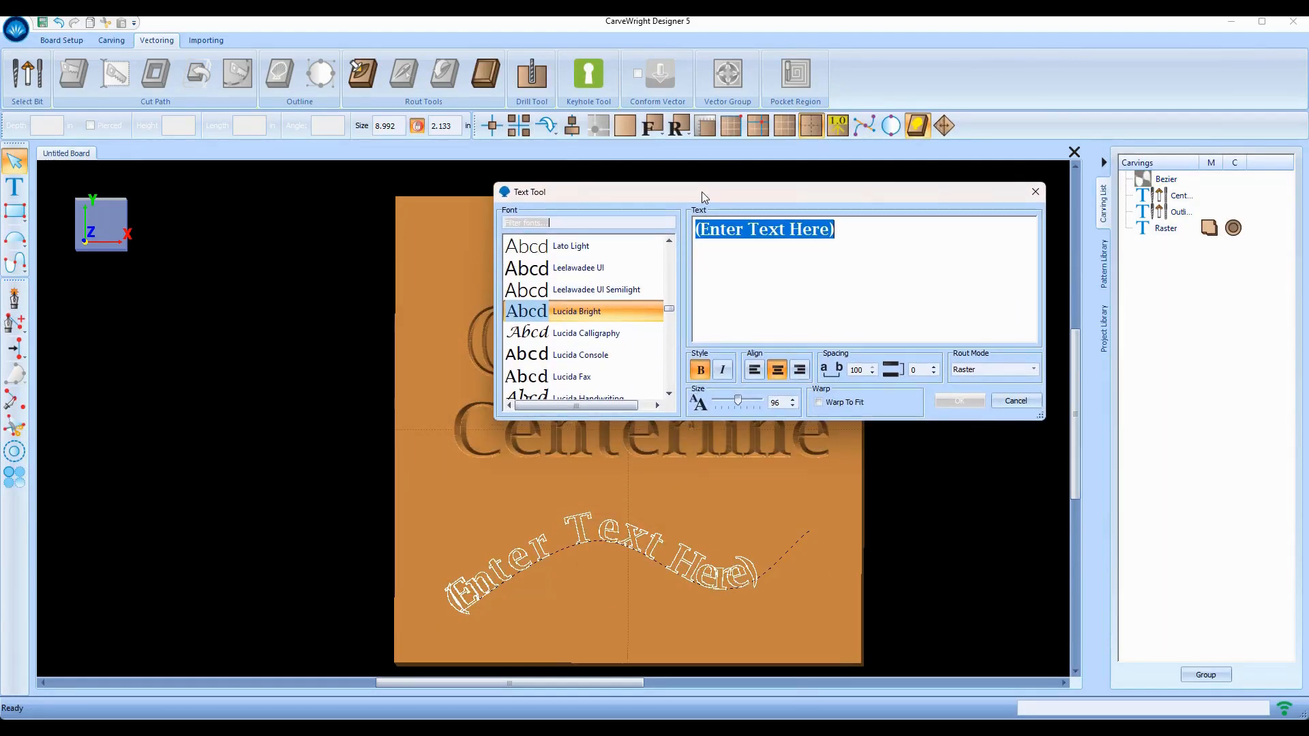
text(This)
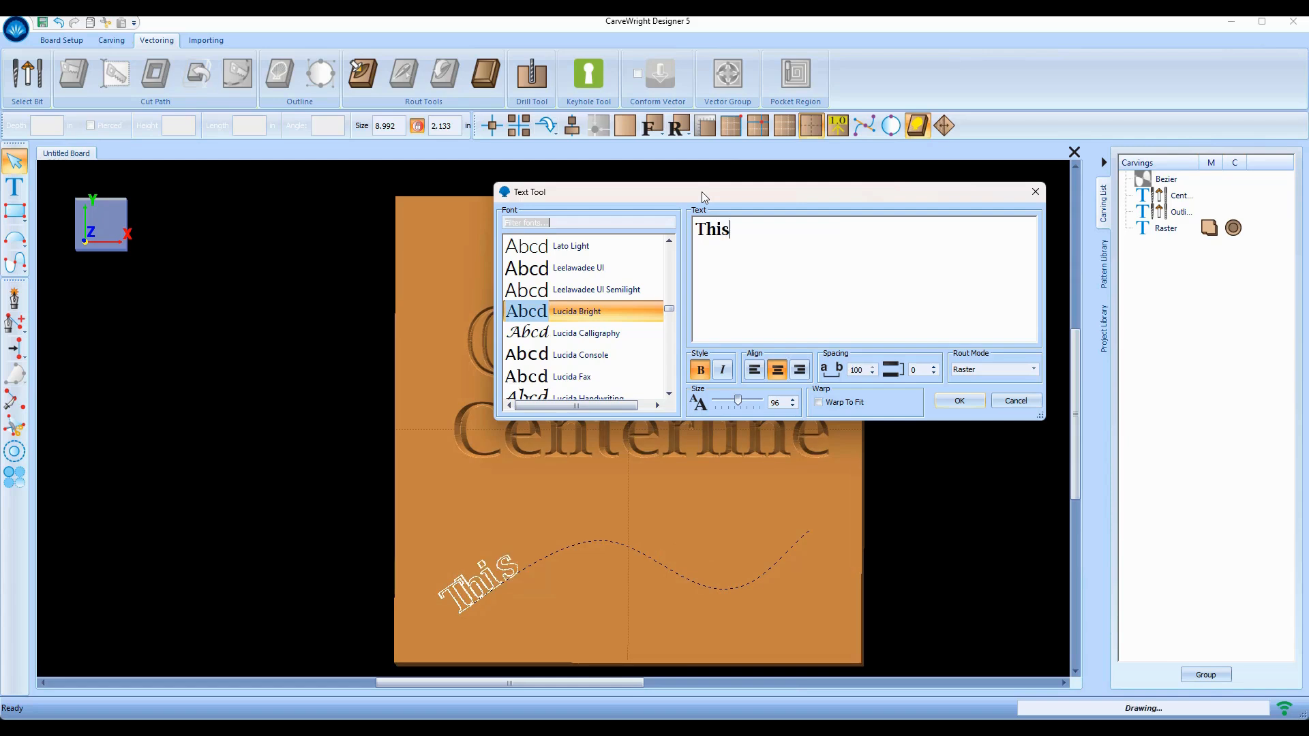
text( is m)
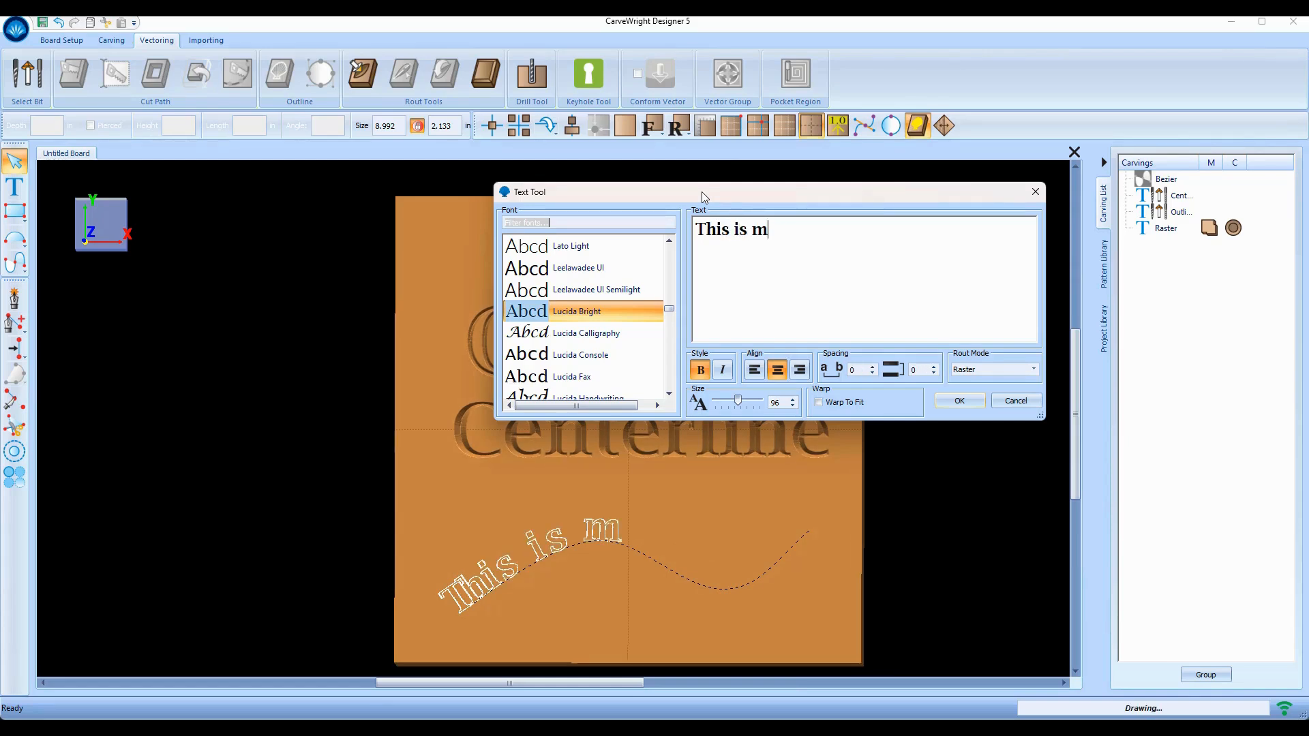
text(m)
key(BackSpace)
text(y text)
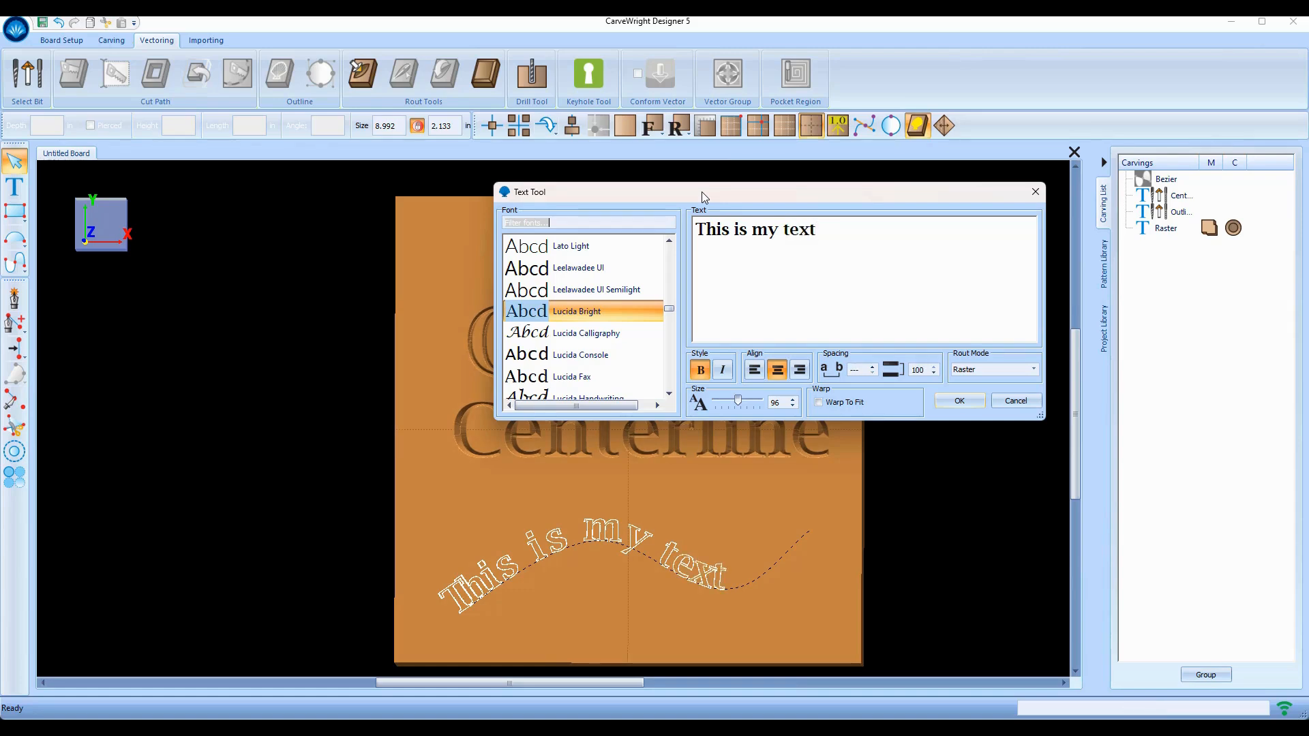
- Try right and left alignment for the path text and settle on centred alignment
click(801, 370)
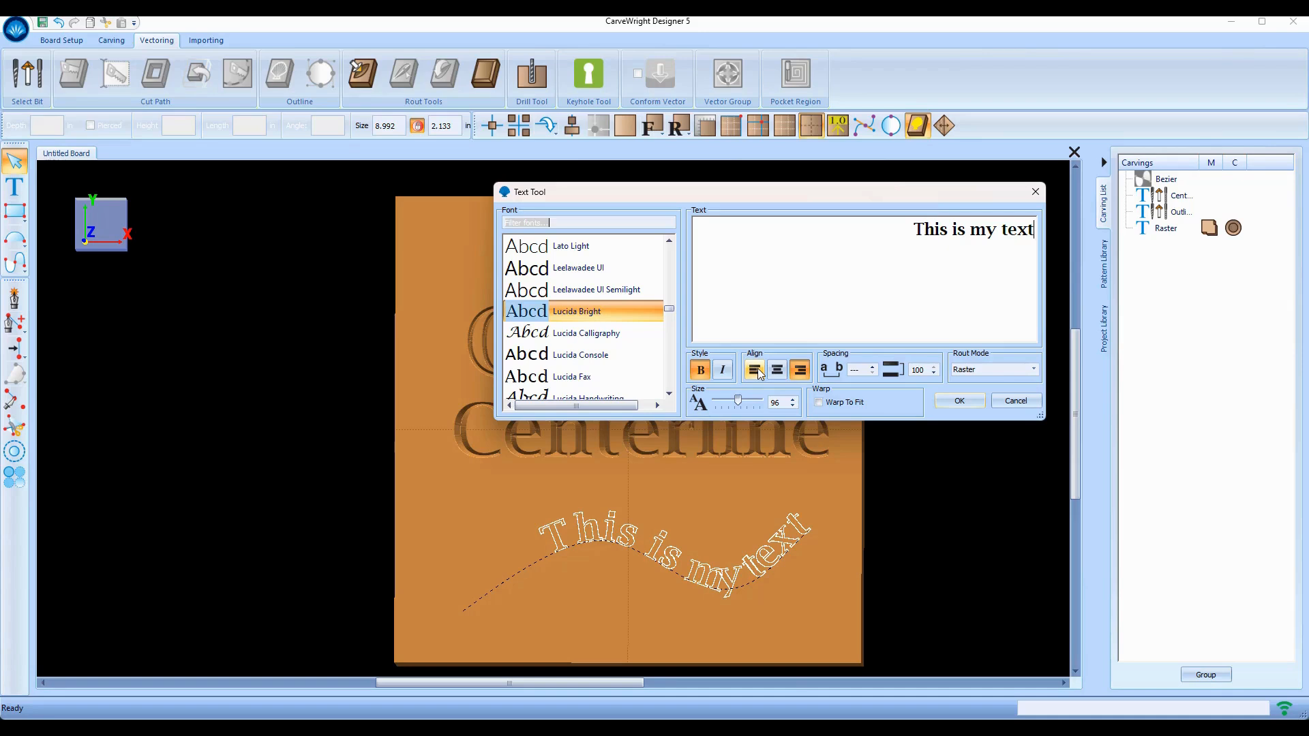
click(757, 371)
click(781, 371)
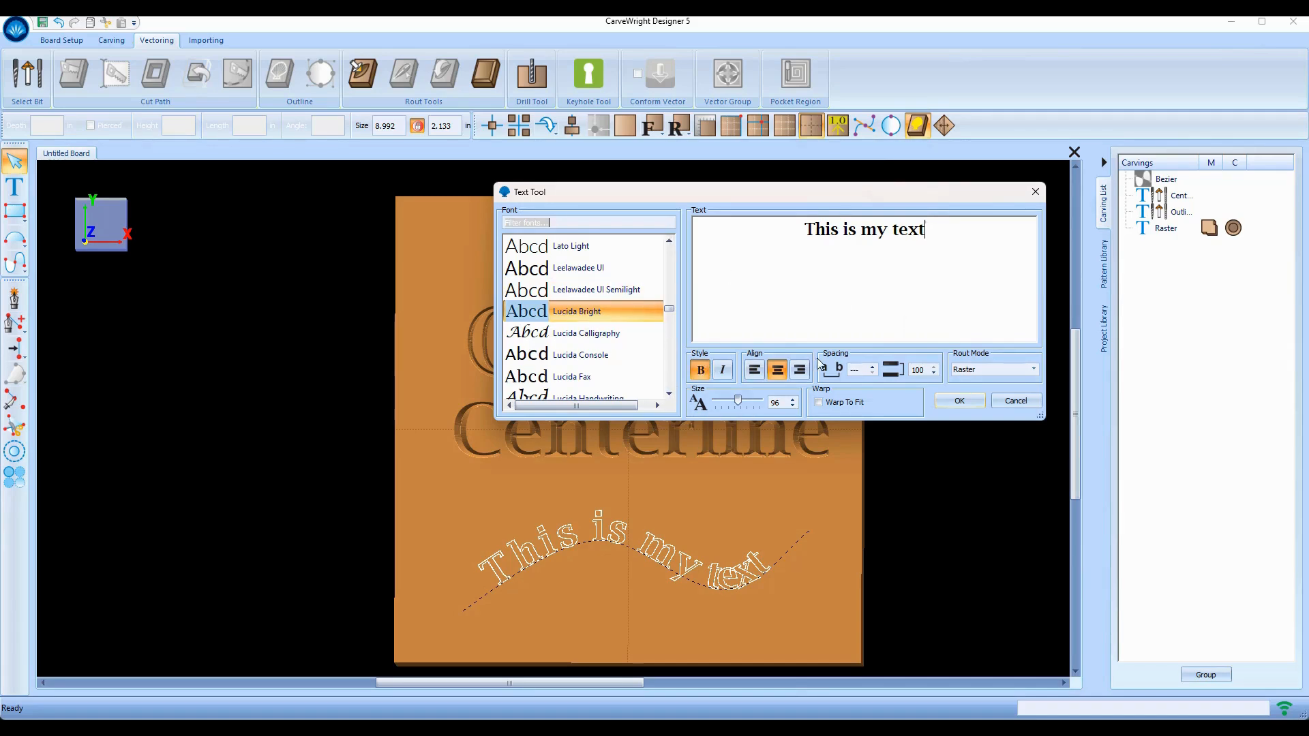
- Apply the text "This is my text" to the Bezier curve in Raster mode and deselect it to inspect the carved letters
drag(824, 199, 848, 157)
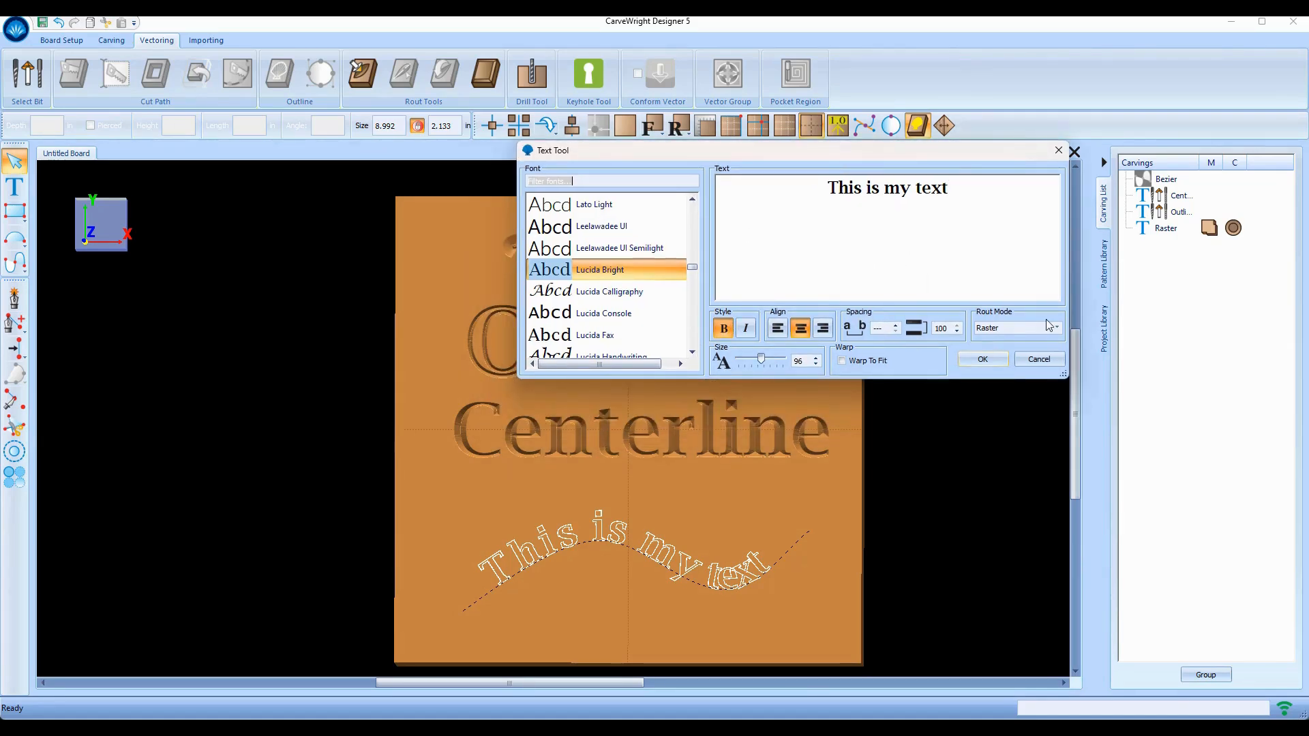
click(1000, 359)
click(630, 572)
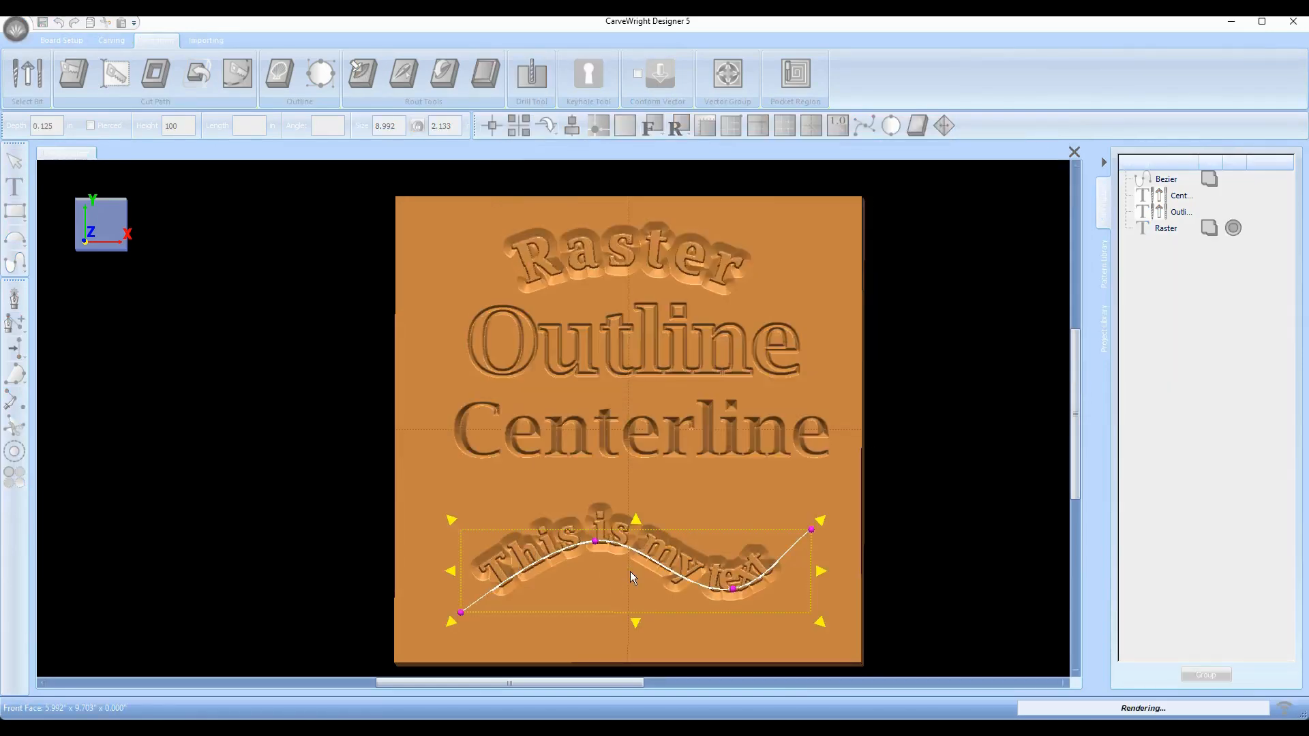
scroll(628, 570, up, 2)
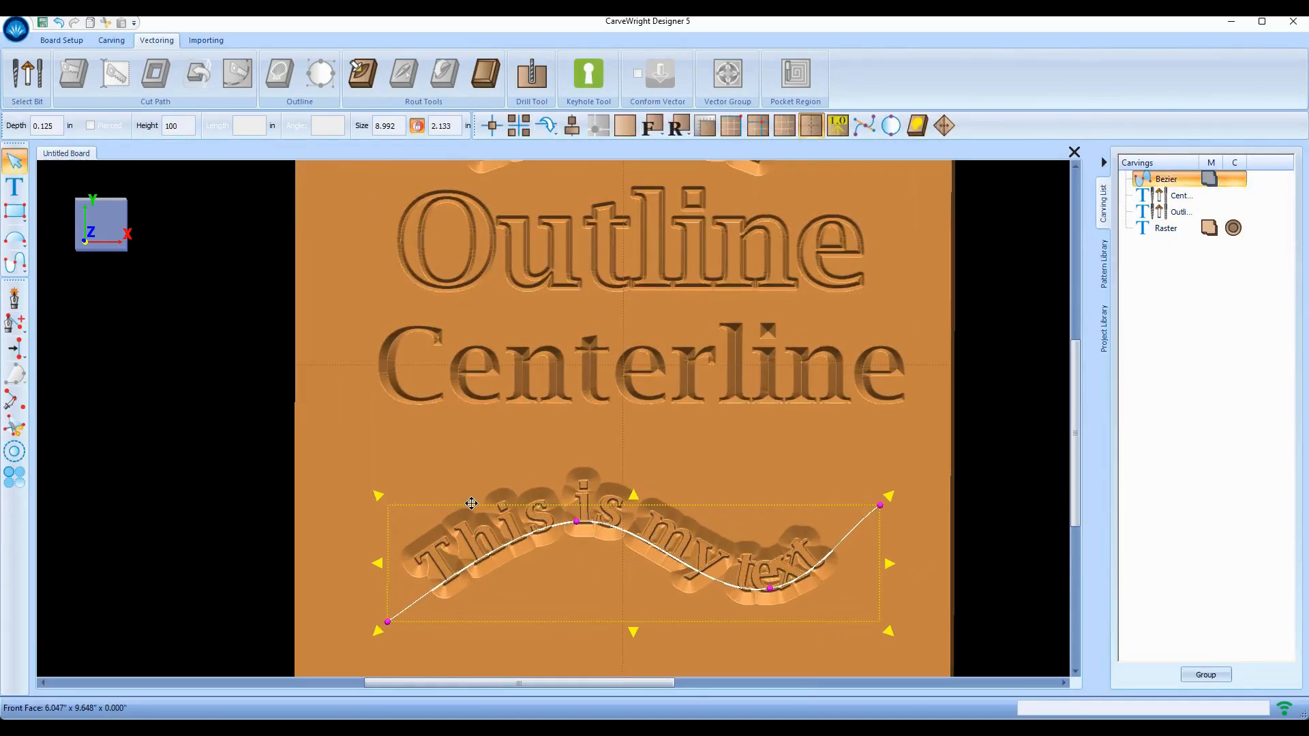
scroll(466, 503, down, 2)
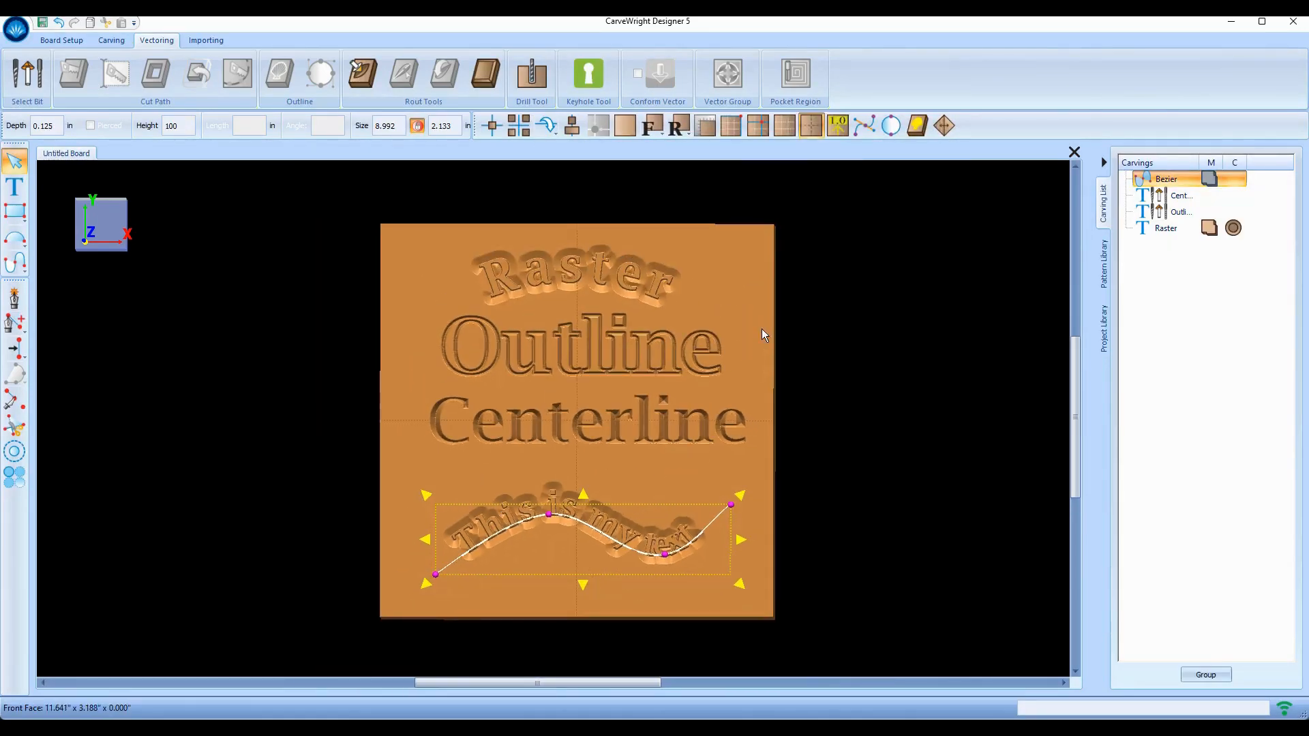
click(394, 355)
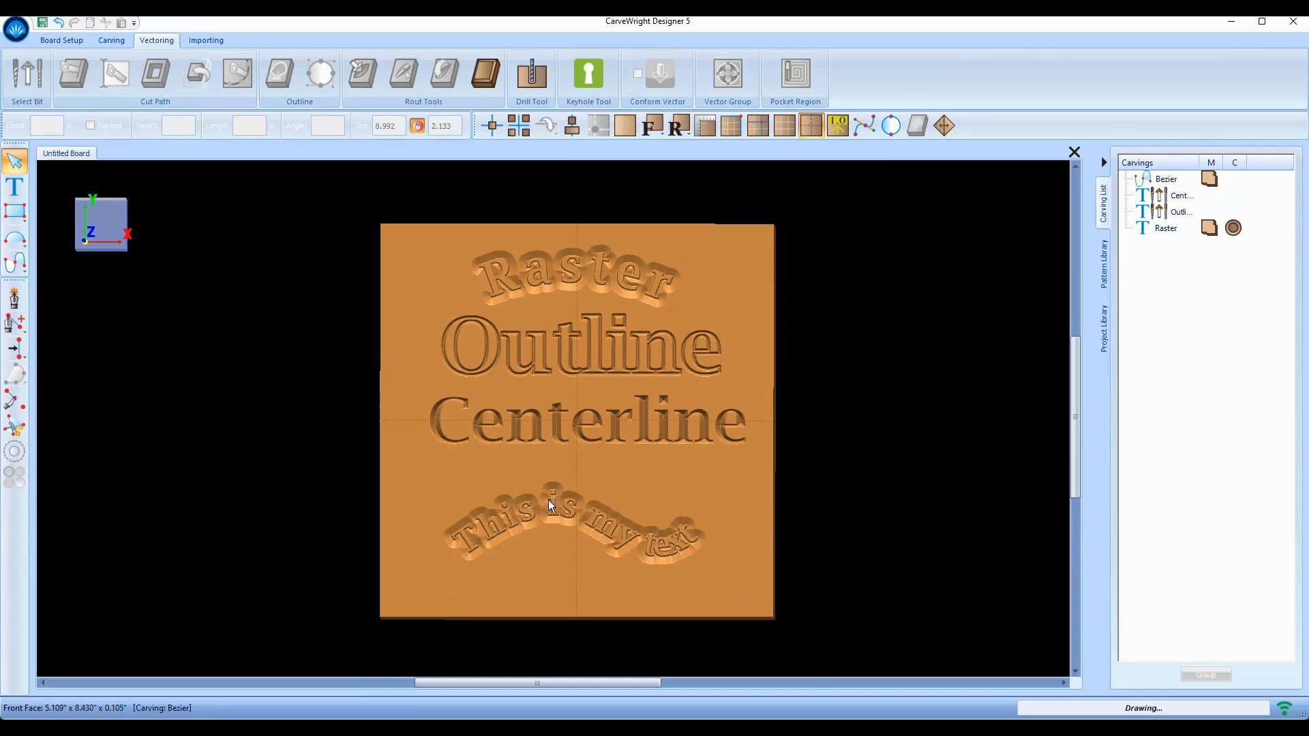
scroll(547, 501, up, 2)
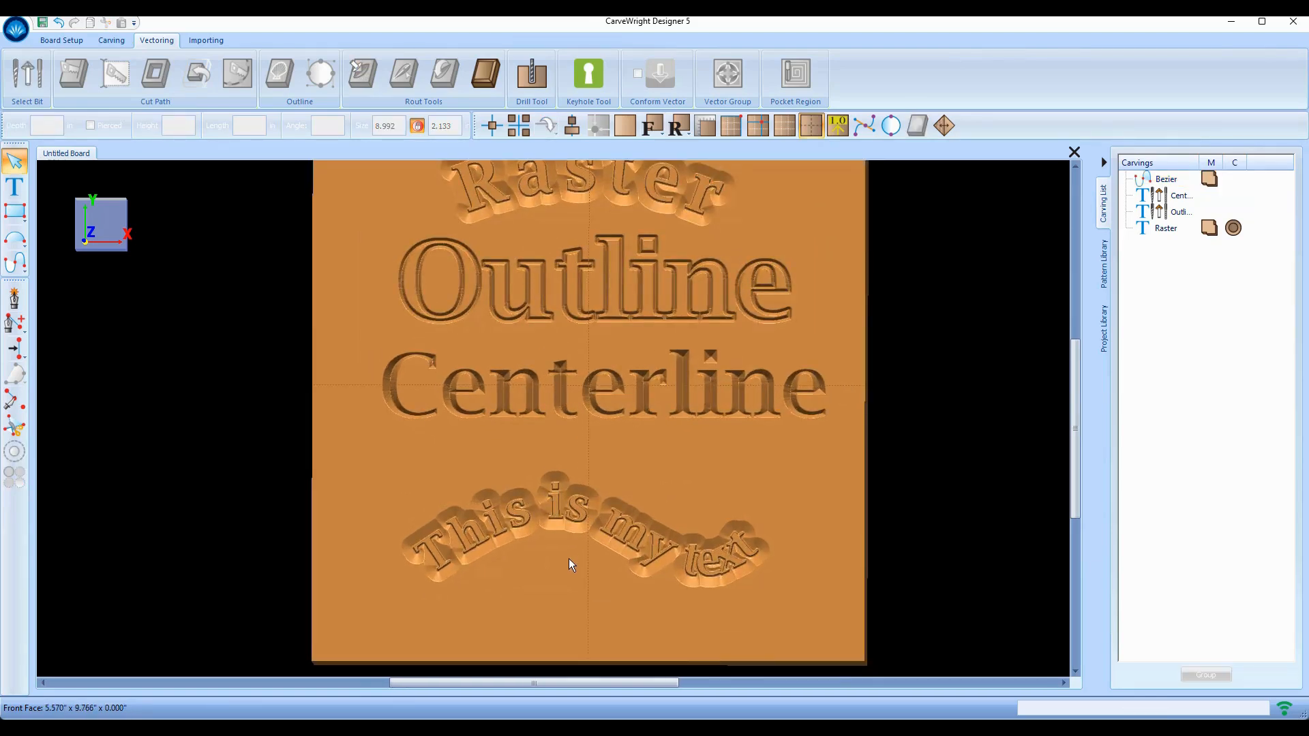